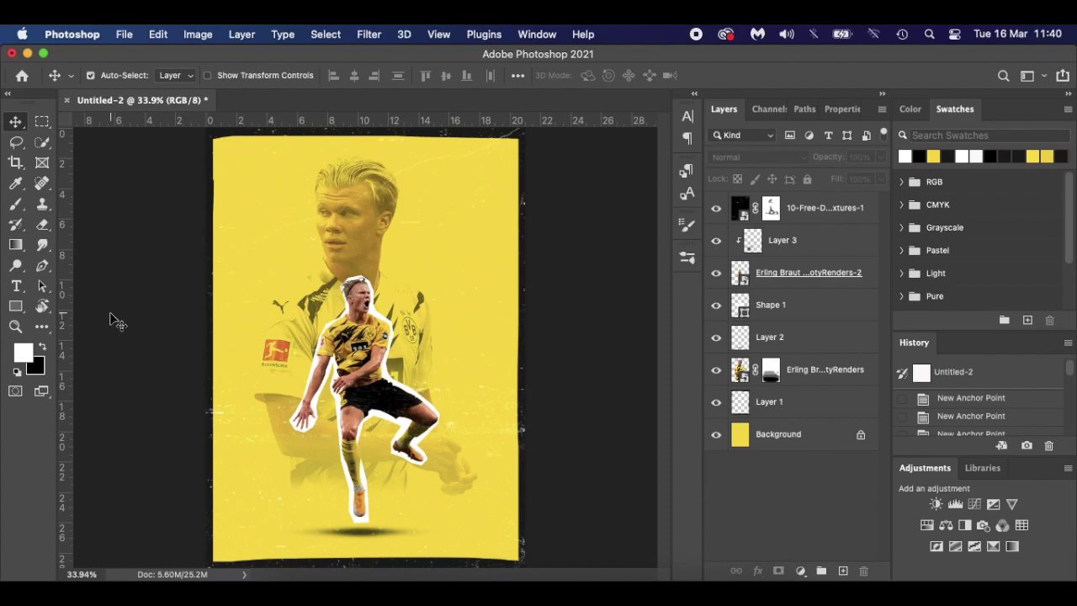
# Set up a blank 210 × 290 mm document at 144 ppi, using millimetre units
pyautogui.press('super+n')
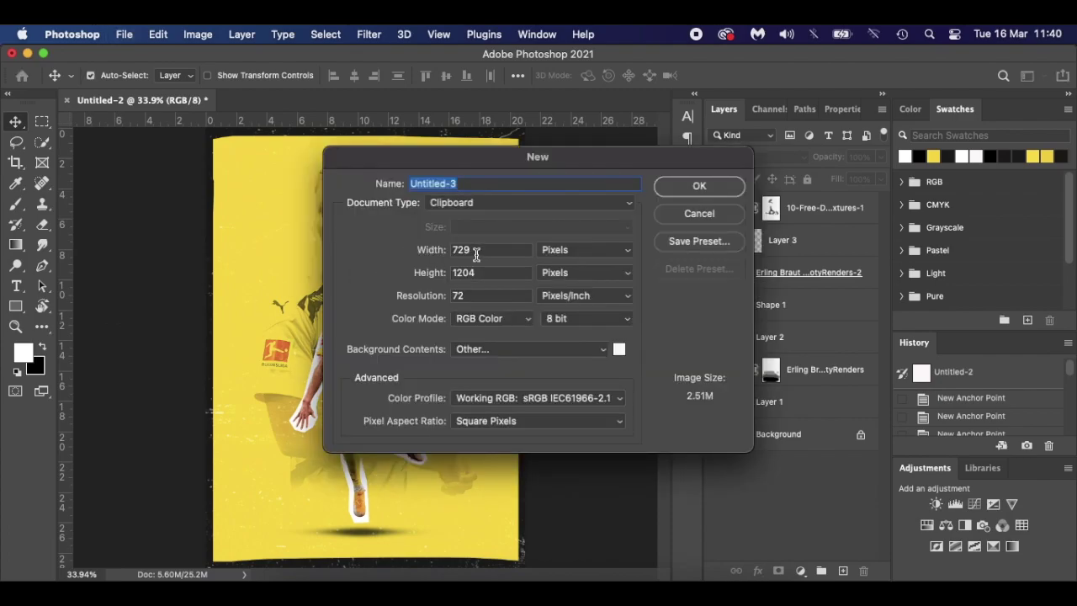
pyautogui.click(567, 250)
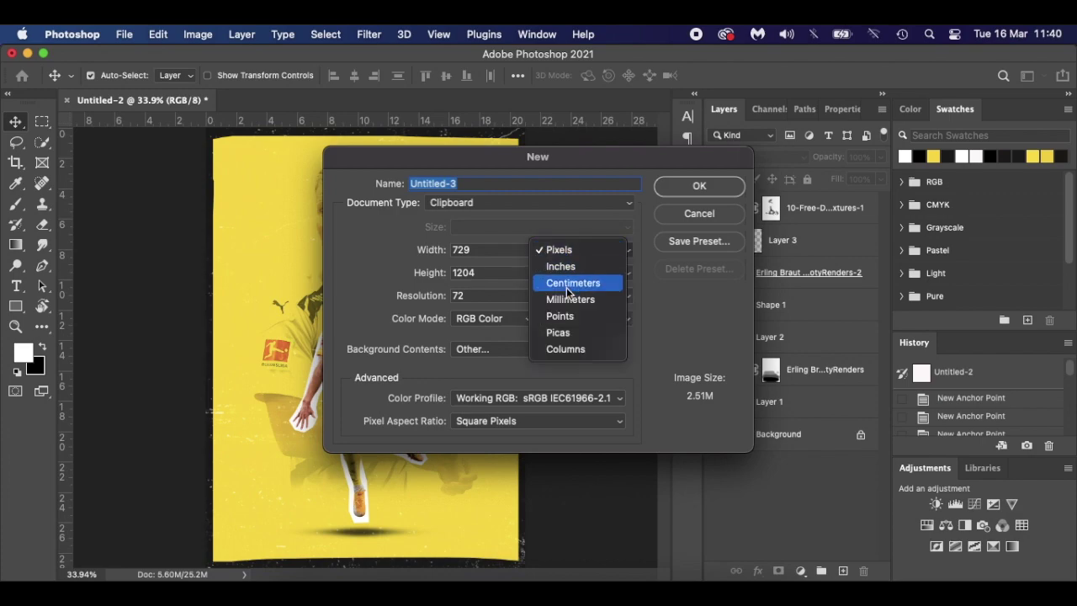
pyautogui.click(572, 299)
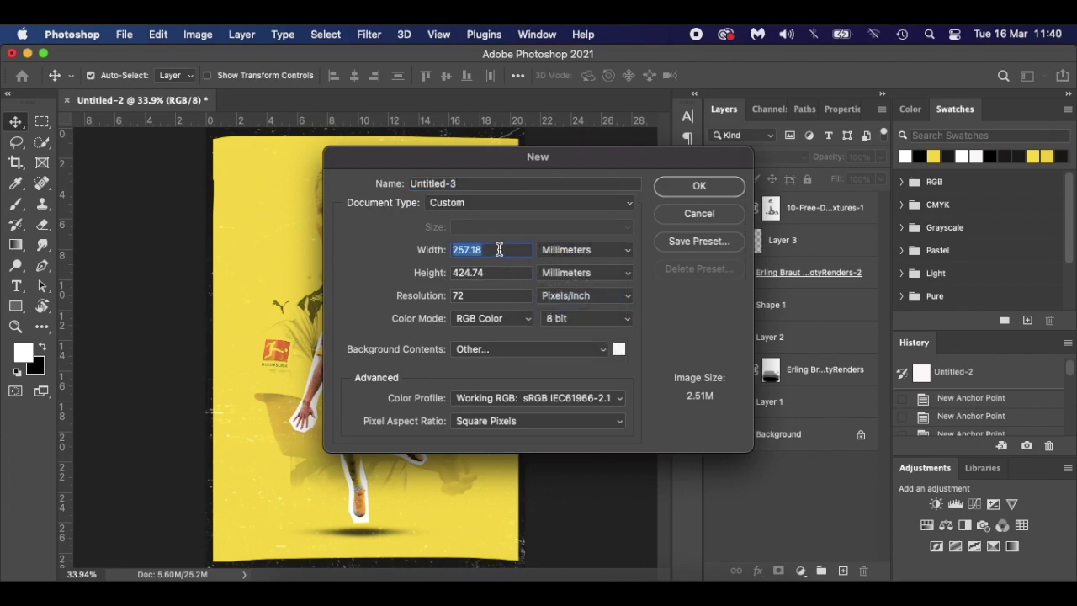
pyautogui.write('210')
pyautogui.doubleClick(504, 274)
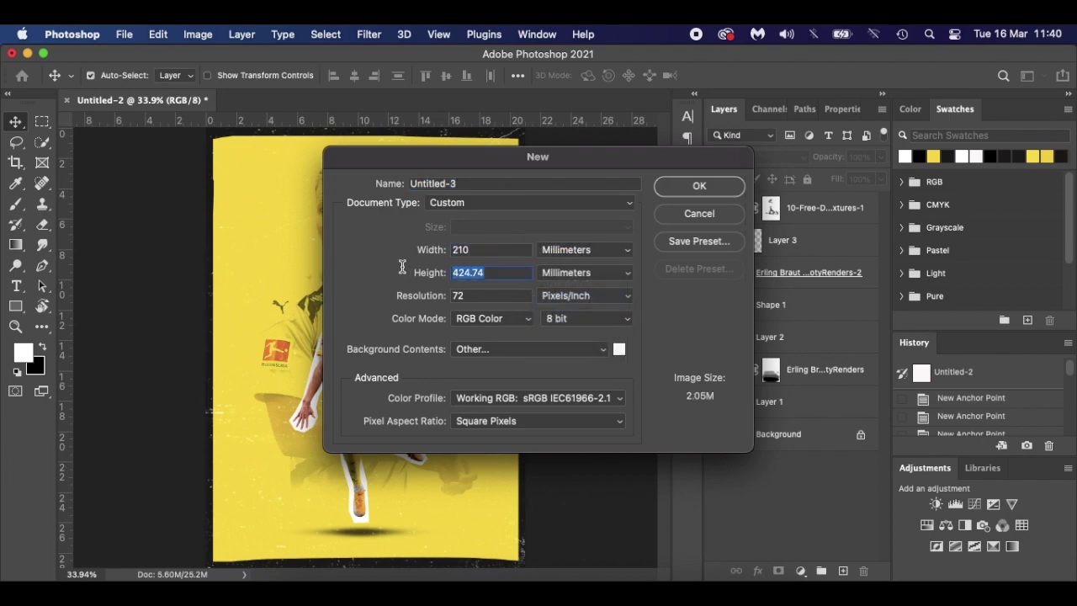
pyautogui.write('290')
pyautogui.press('Tab')
pyautogui.write('144')
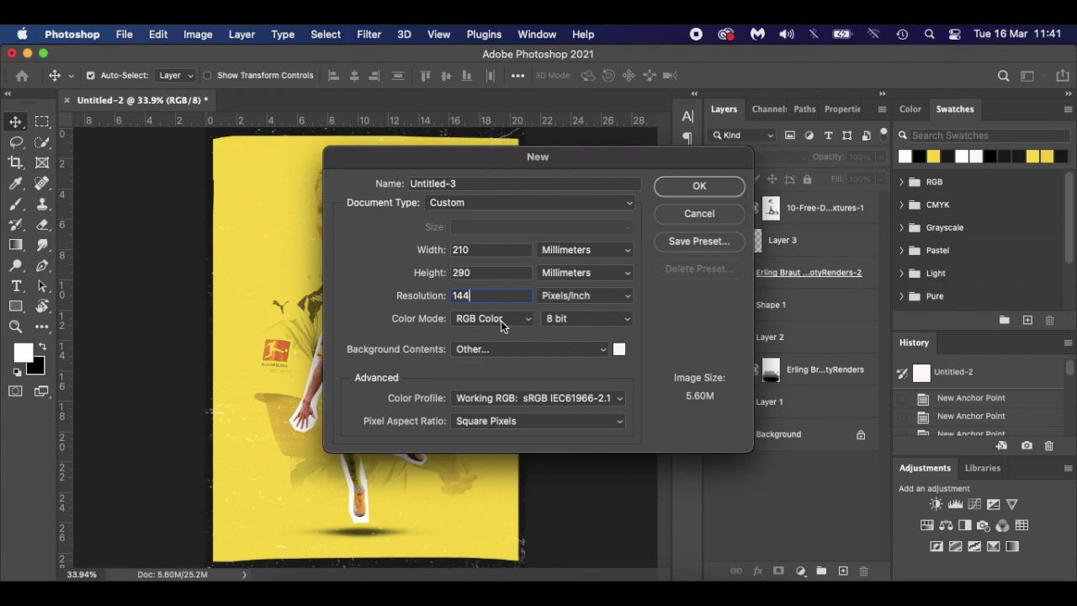
pyautogui.click(703, 189)
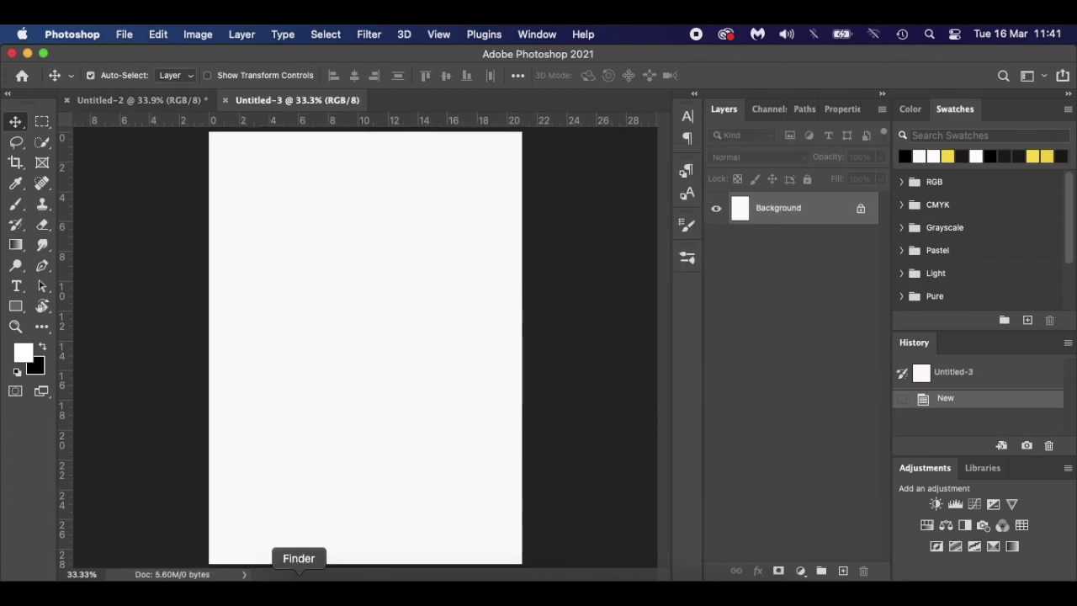
pyautogui.click(298, 589)
# Place the Haaland portrait on the canvas and sample its yellow shirt colour
pyautogui.moveTo(646, 185); pyautogui.dragTo(244, 494)
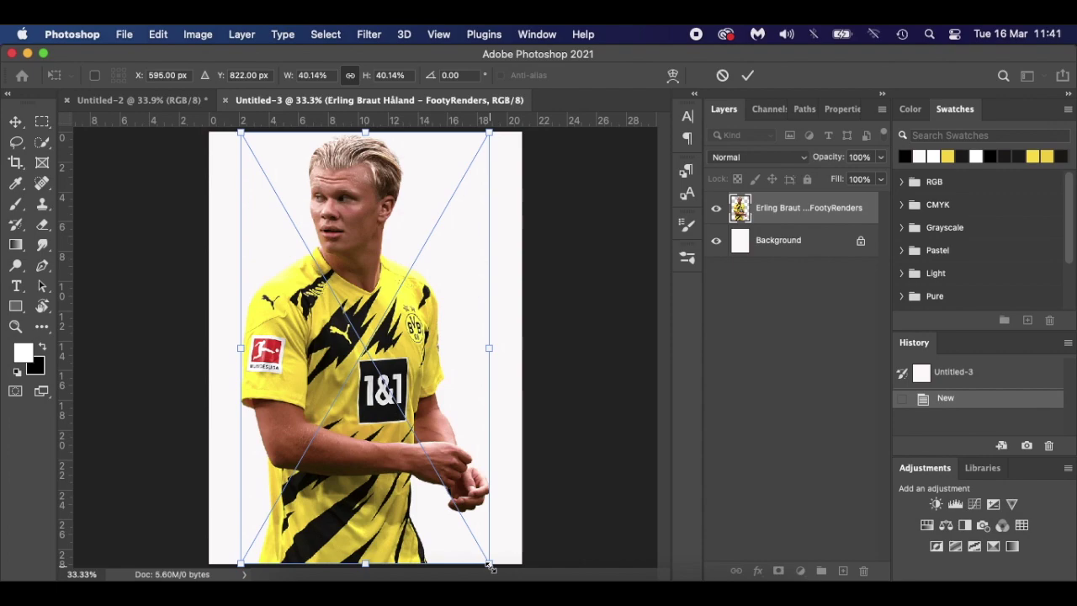
pyautogui.press('Return')
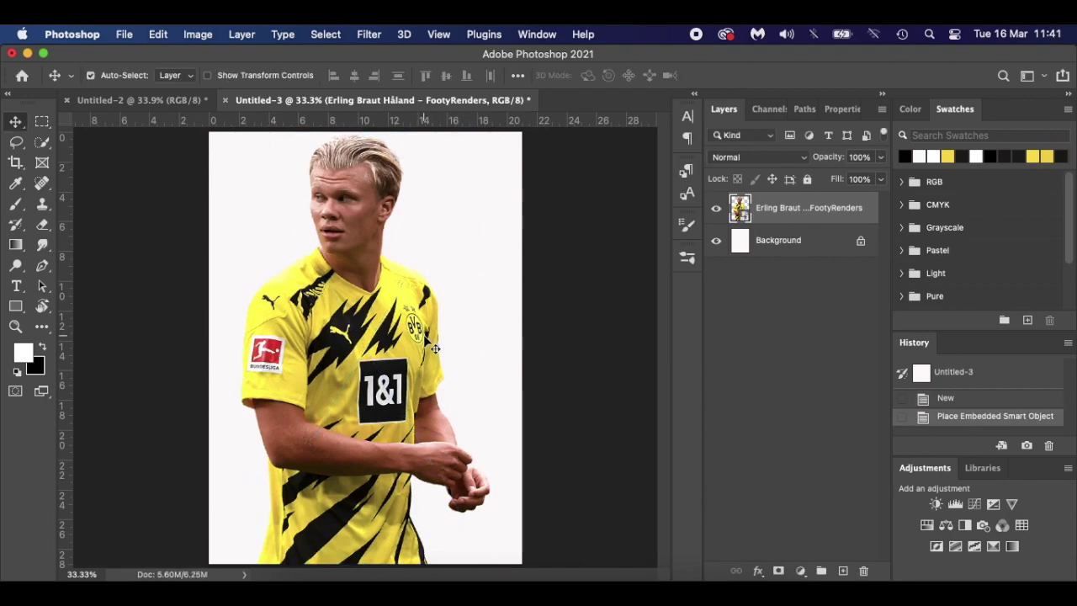
pyautogui.press('i')
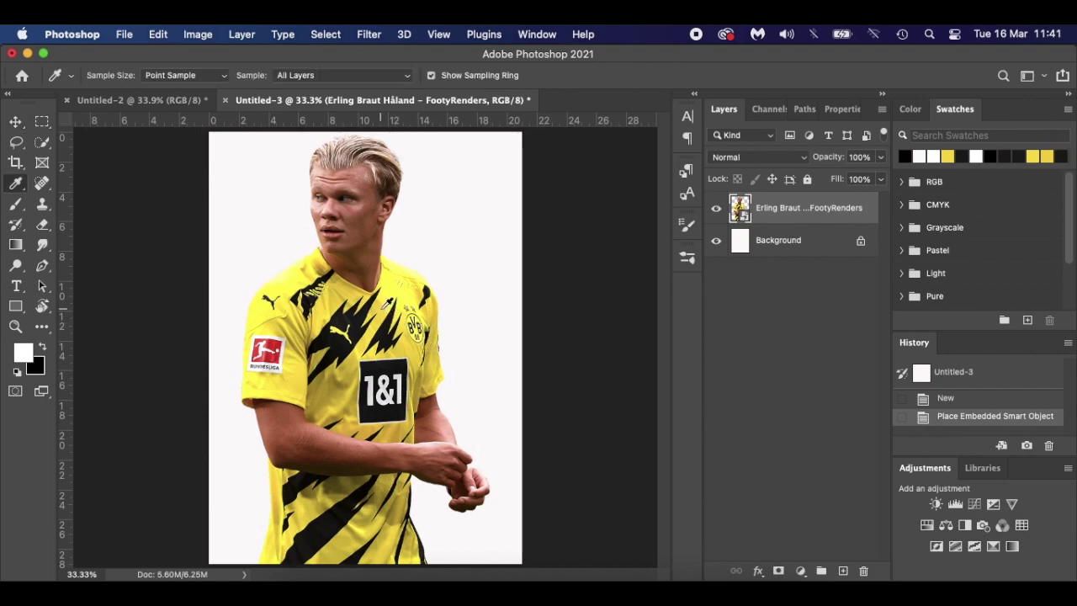
pyautogui.click(385, 306)
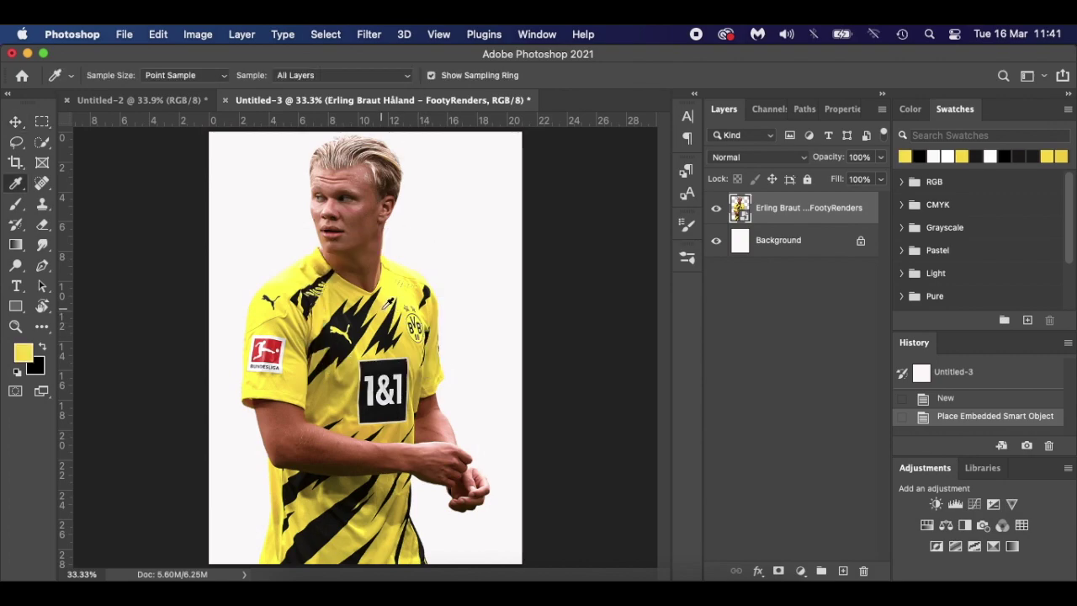
# Make the shirt yellow the background colour and near-black #1c1c1b the foreground
pyautogui.press('x')
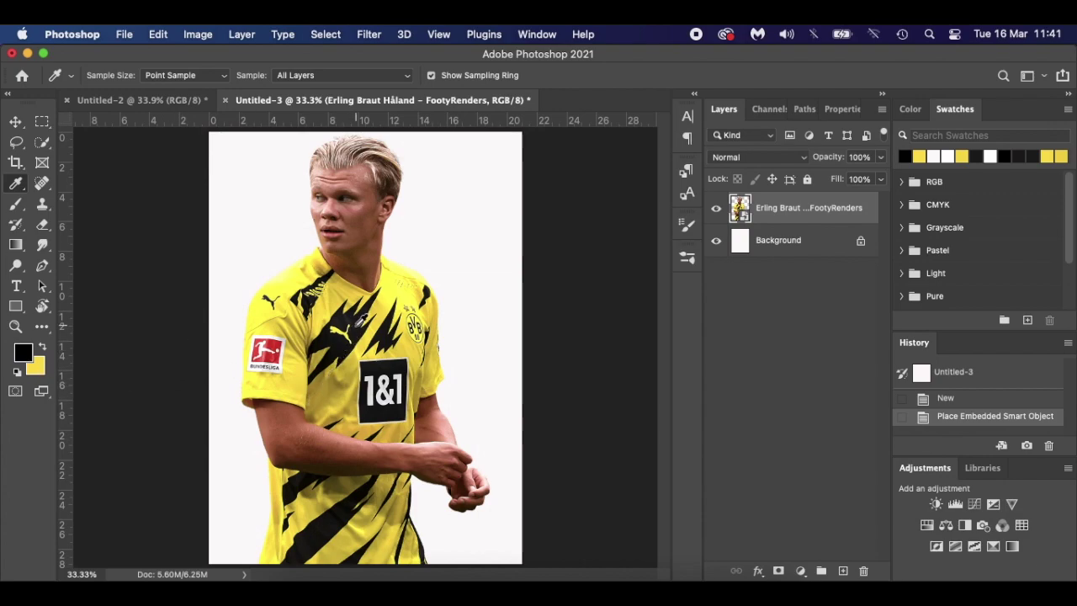
pyautogui.click(362, 324)
pyautogui.click(27, 355)
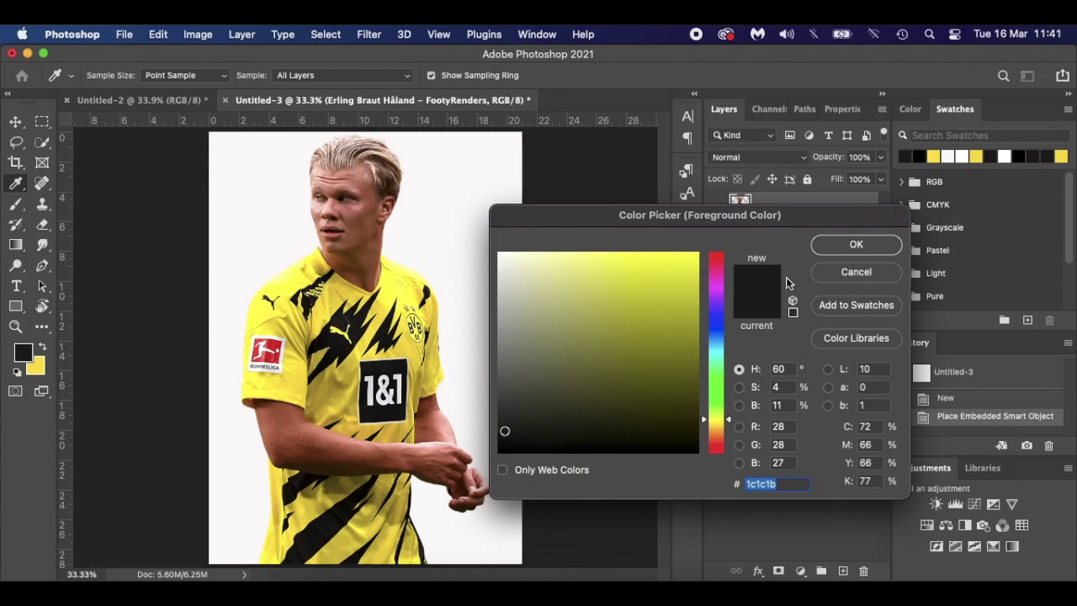
pyautogui.click(853, 246)
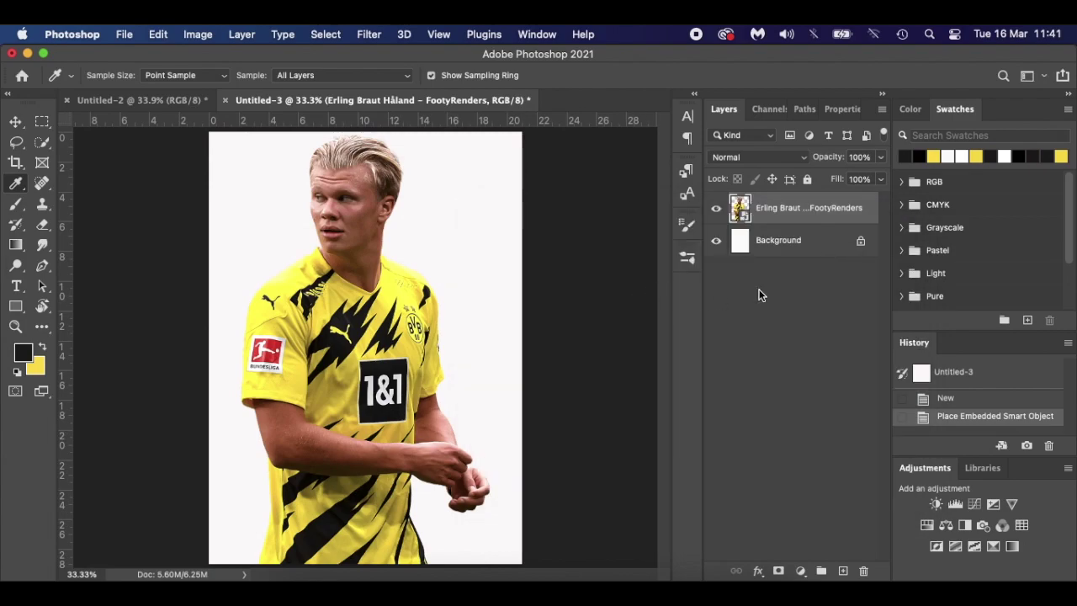
pyautogui.click(836, 244)
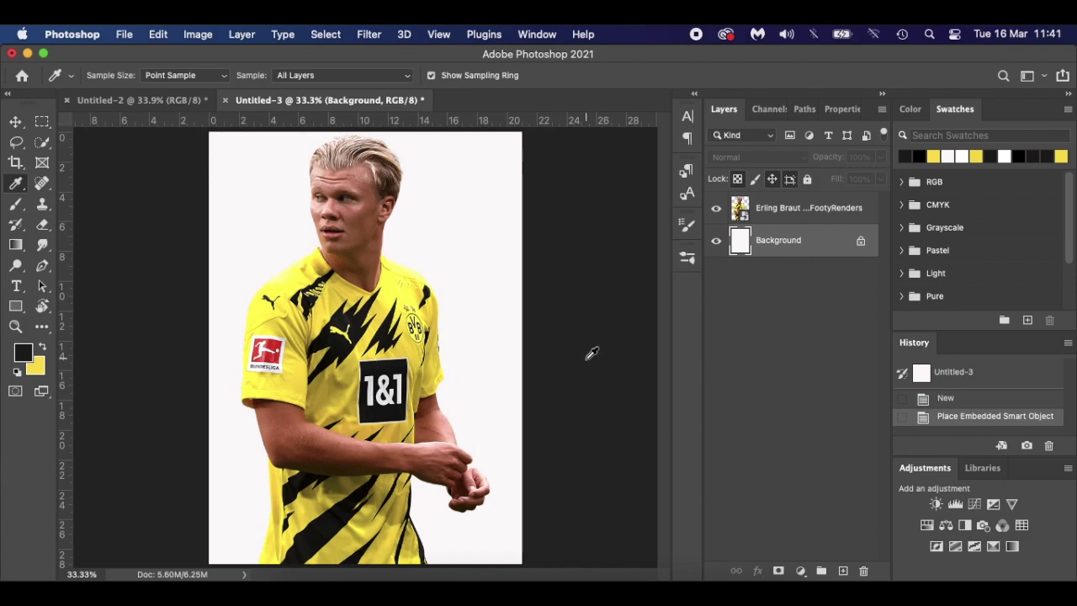
# Fill the Background layer with shirt yellow and add an empty layer above it
pyautogui.press('super+BackSpace')
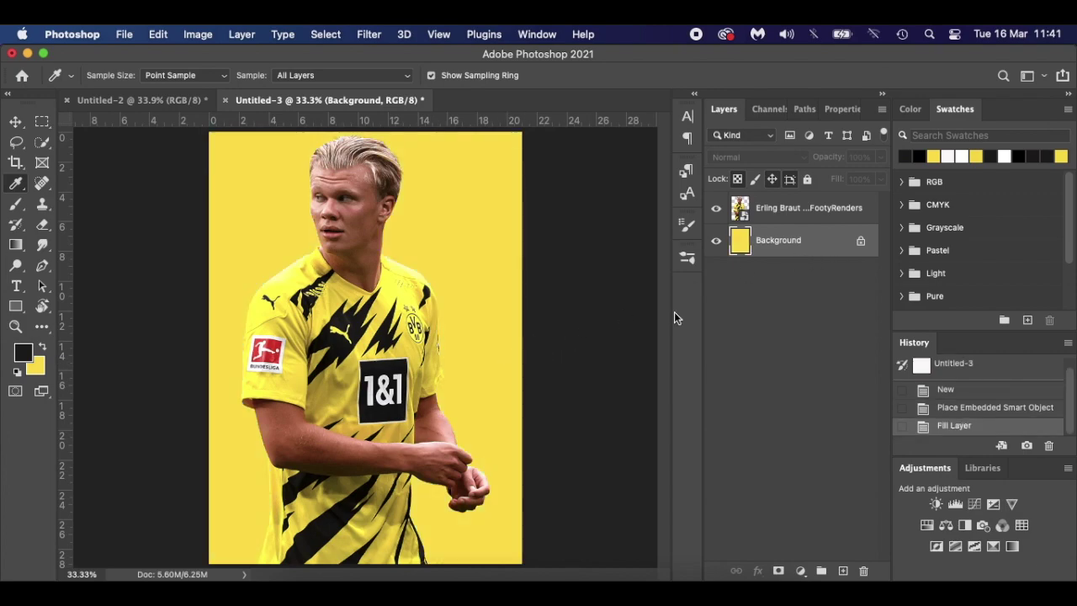
pyautogui.click(843, 571)
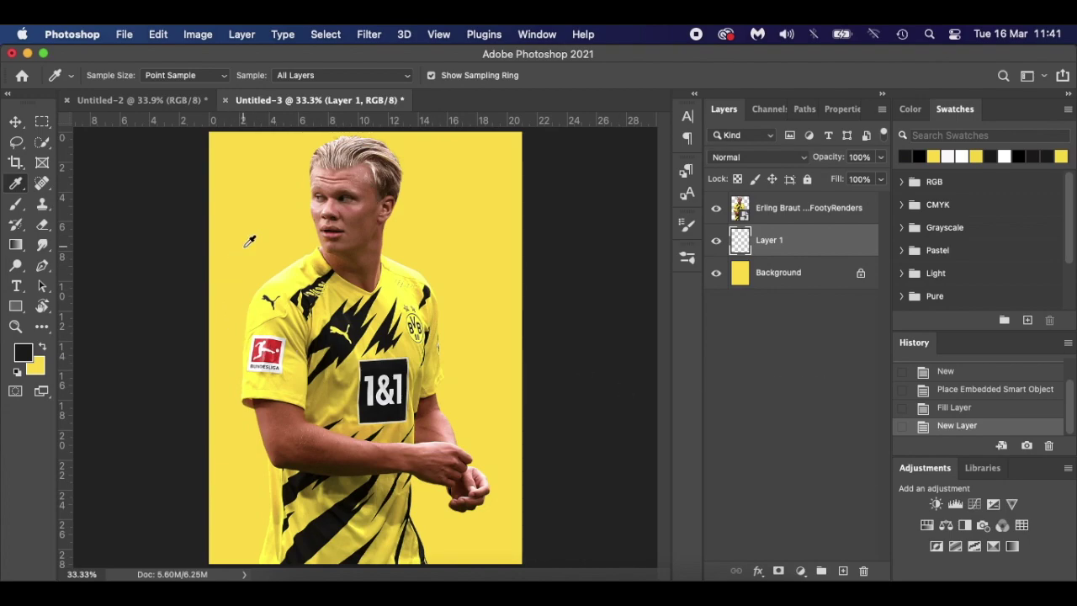
pyautogui.press('b')
# Choose the Charcoal brush tip and enlarge the brush to 35 px
pyautogui.rightClick(258, 220)
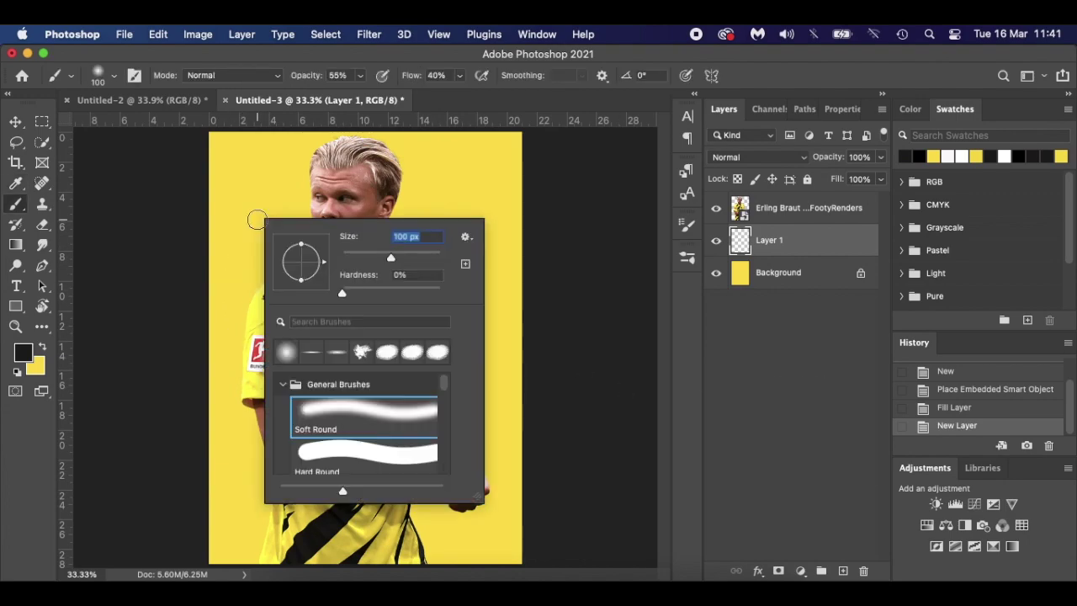
pyautogui.click(592, 265)
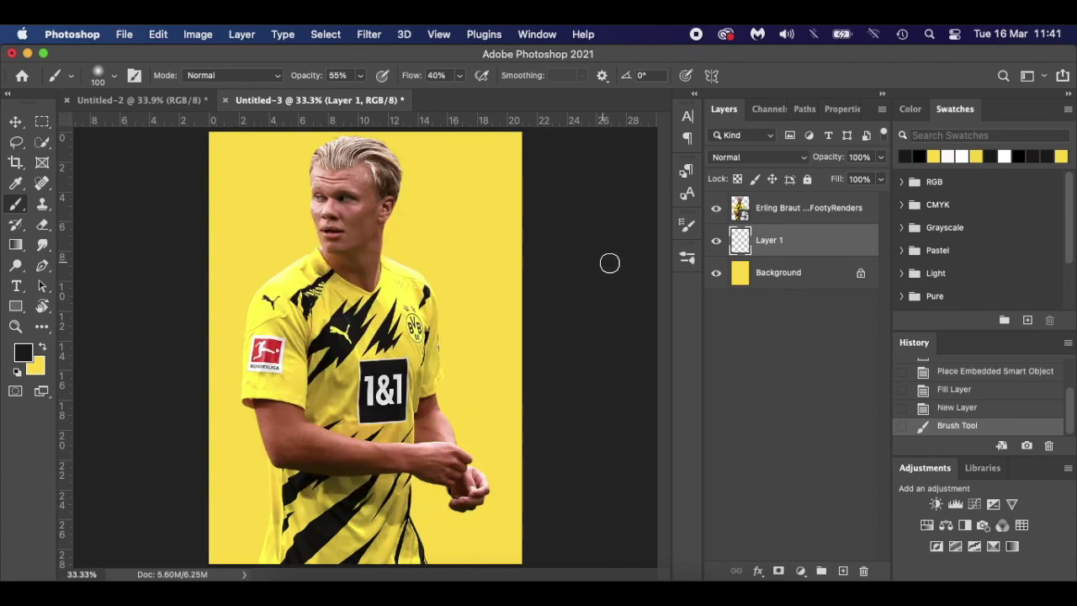
pyautogui.click(687, 225)
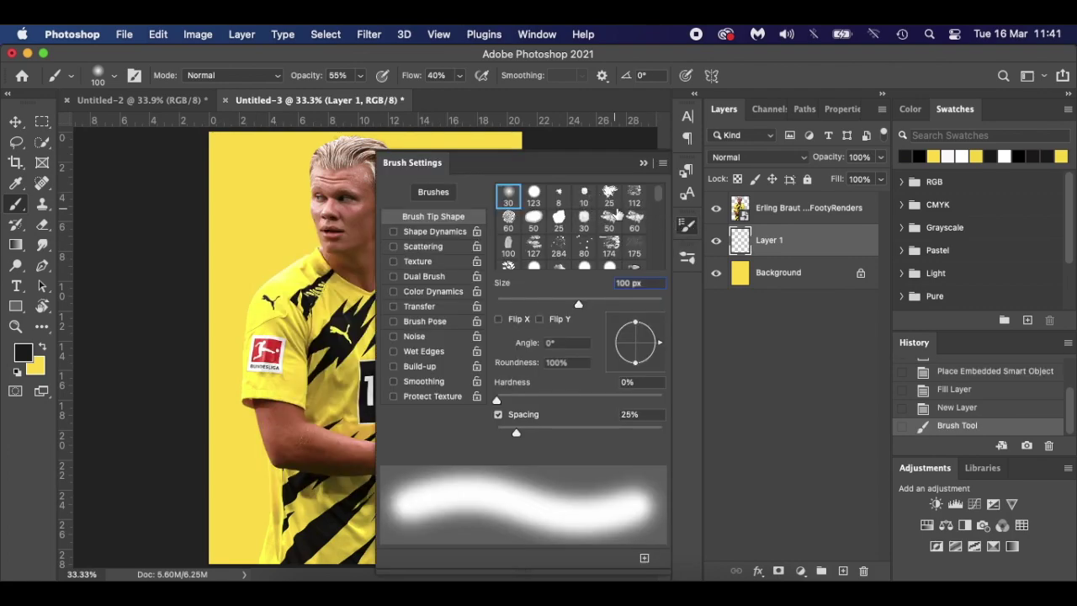
pyautogui.click(609, 196)
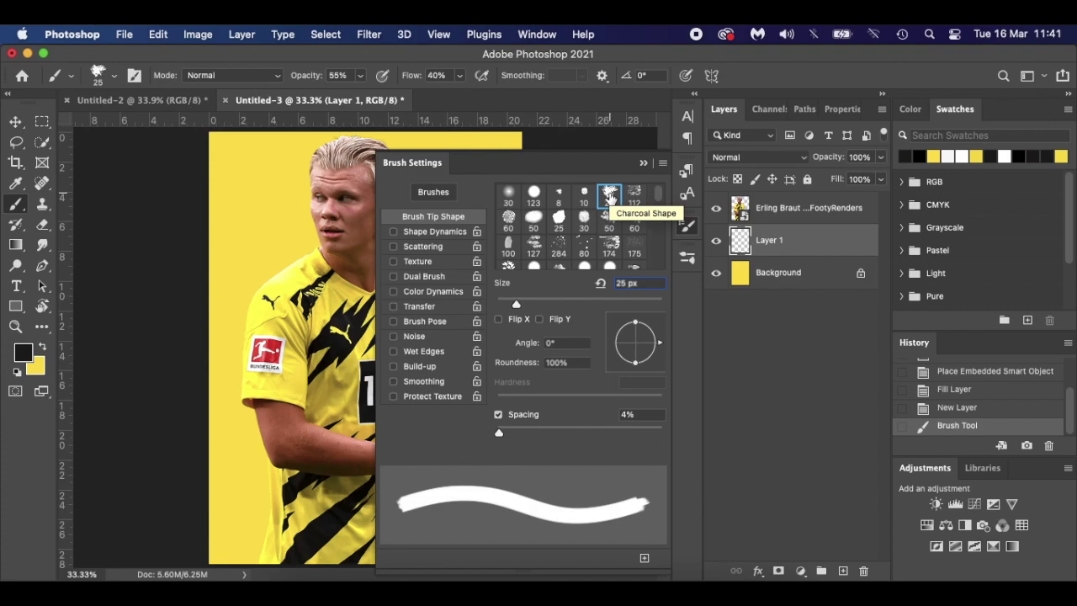
pyautogui.click(643, 162)
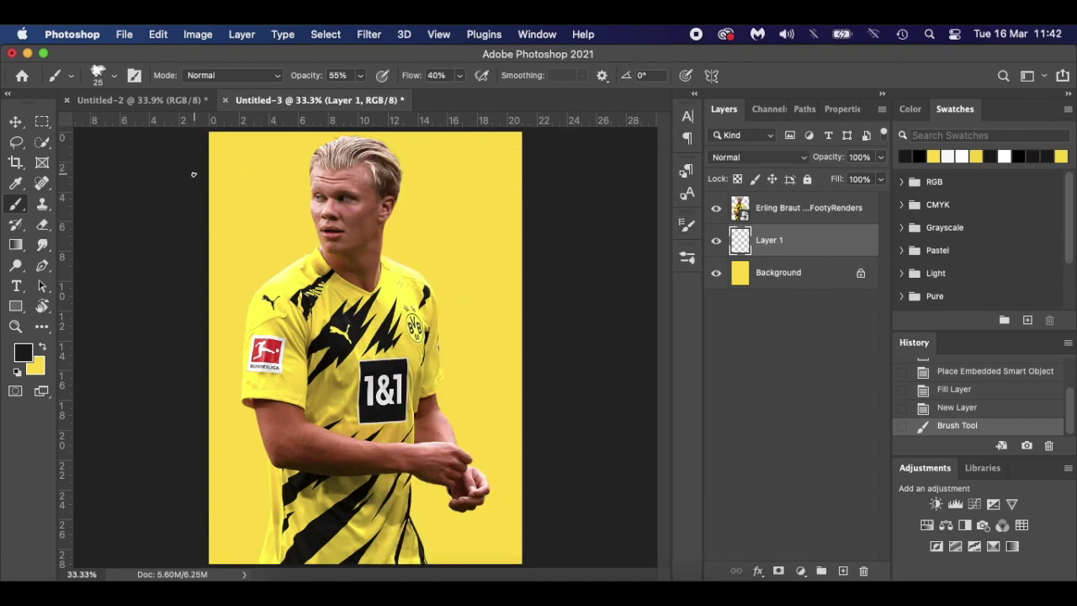
pyautogui.rightClick(234, 185)
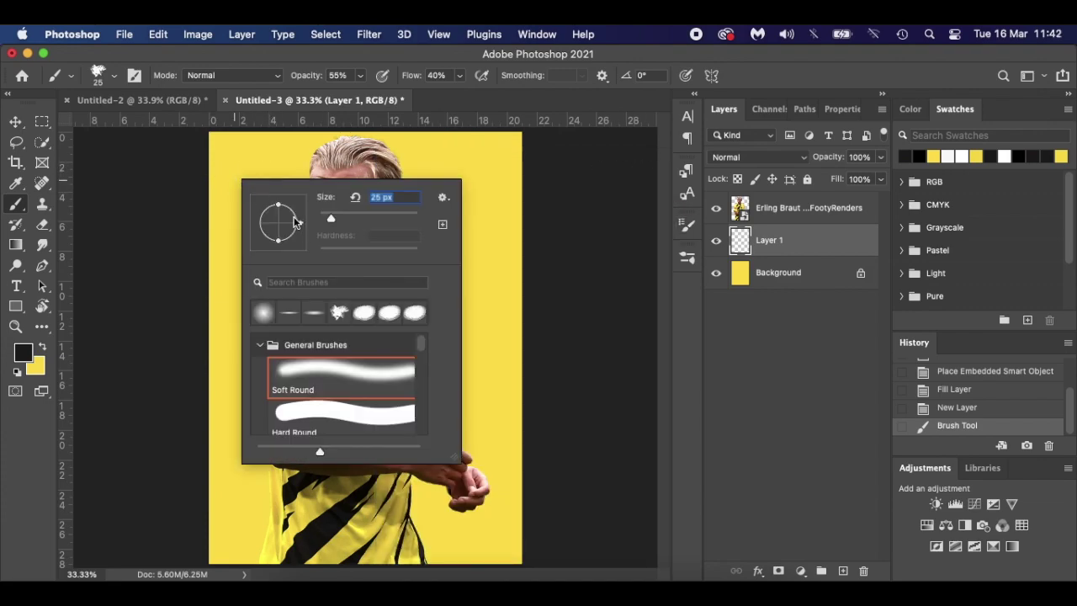
pyautogui.click(196, 173)
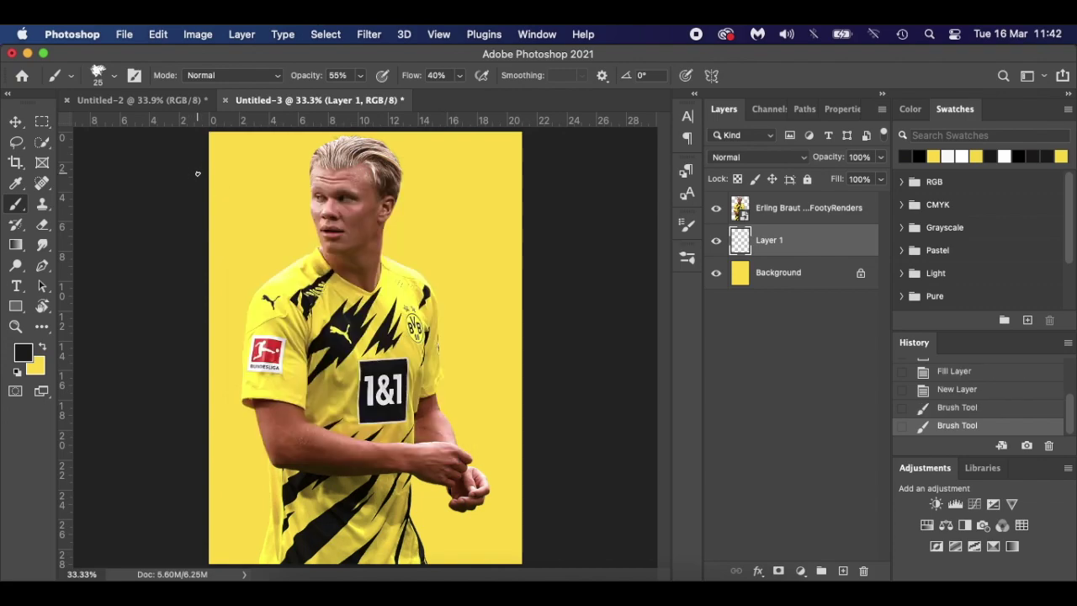
pyautogui.scroll(-3, 197, 173)
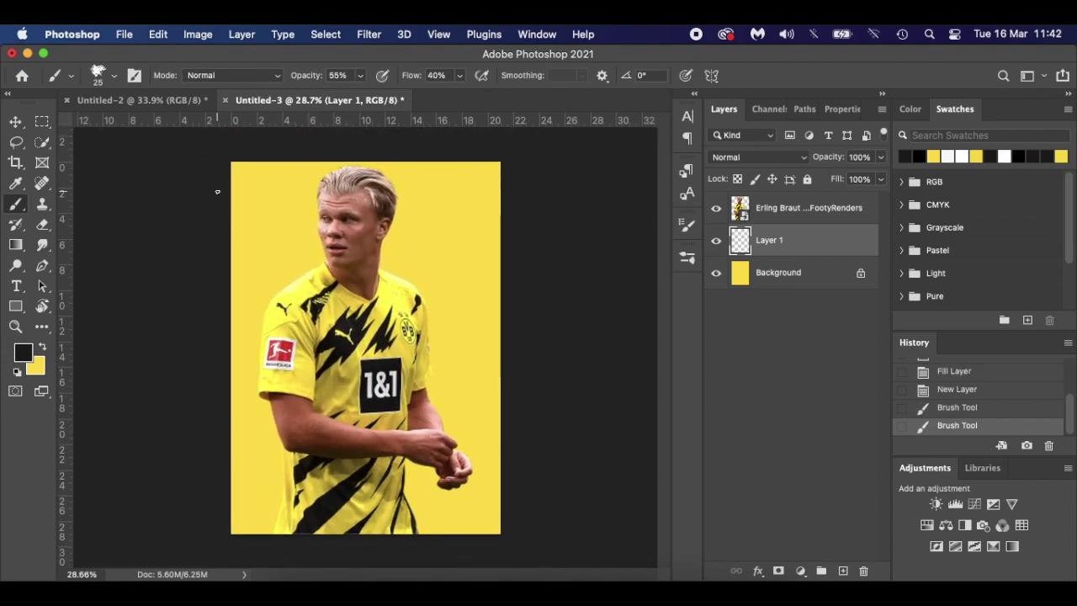
pyautogui.press(']')
# Paint dark charcoal strokes down the left edge and across the bottom at 100% opacity
pyautogui.moveTo(230, 156); pyautogui.dragTo(235, 270)
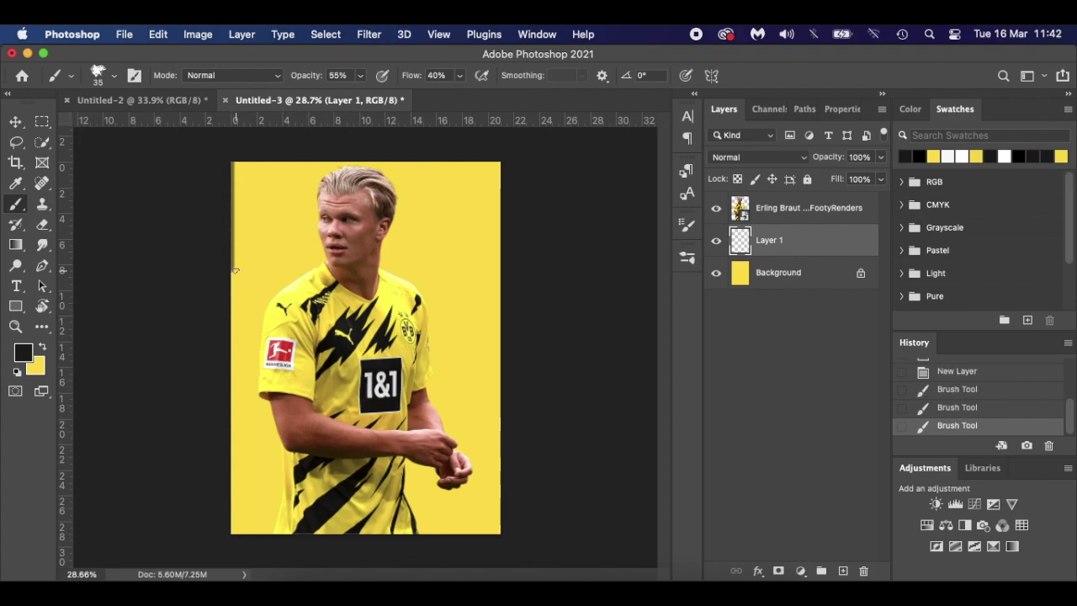
pyautogui.hotkey('ctrl', 'z')
pyautogui.moveTo(307, 78); pyautogui.dragTo(496, 86)
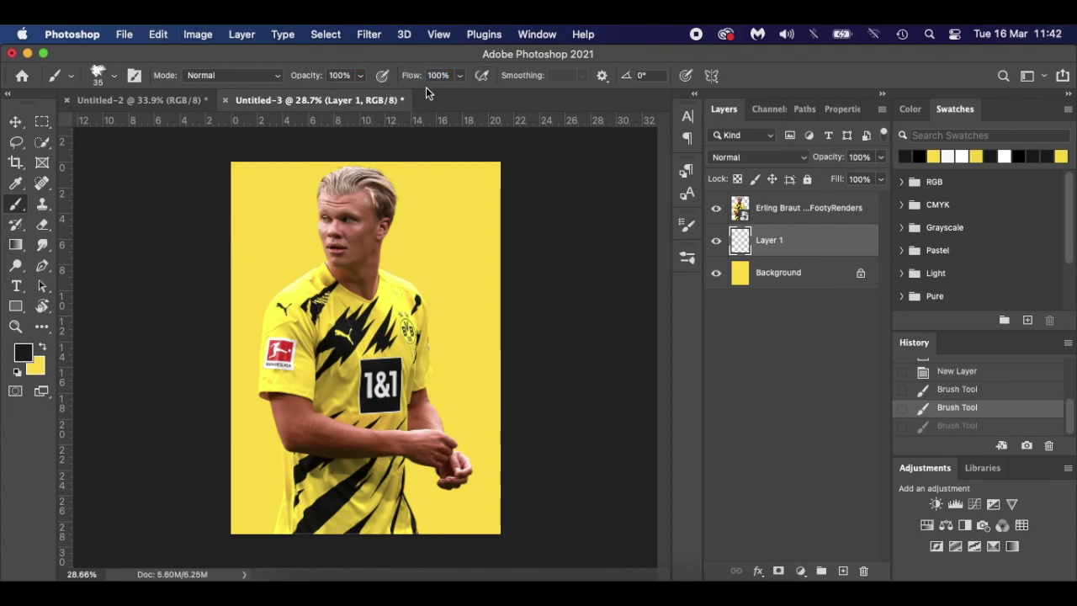
pyautogui.moveTo(231, 156); pyautogui.dragTo(236, 554)
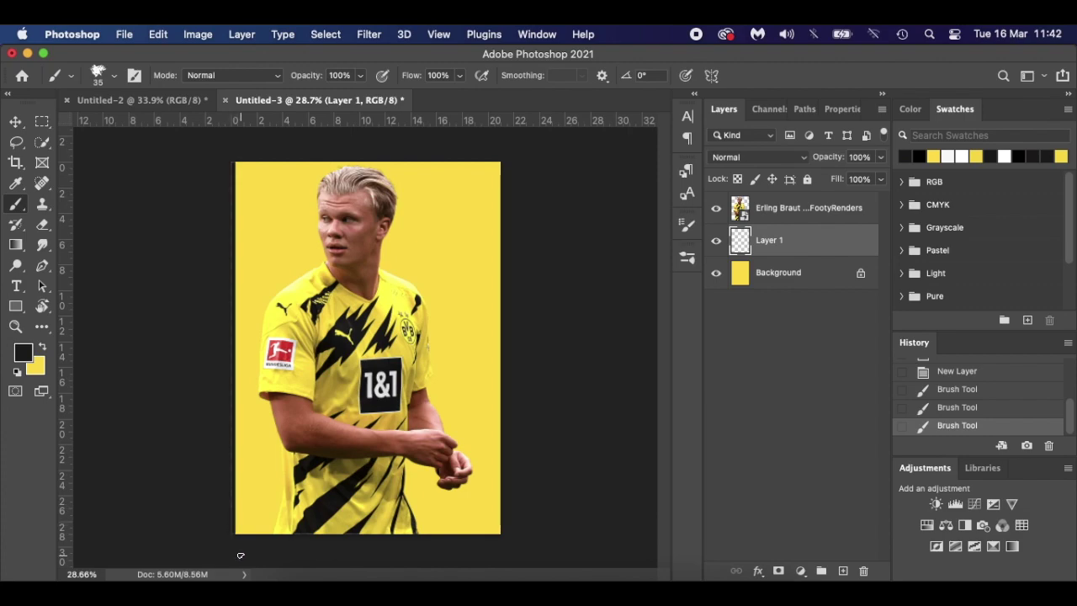
pyautogui.moveTo(234, 535); pyautogui.dragTo(498, 535)
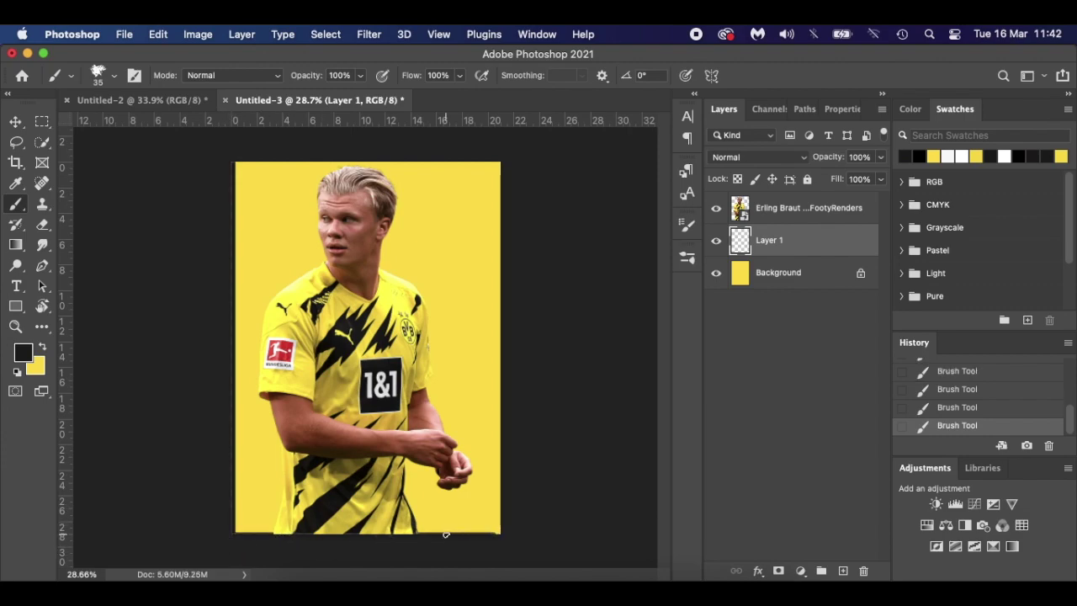
pyautogui.moveTo(229, 535); pyautogui.dragTo(505, 533)
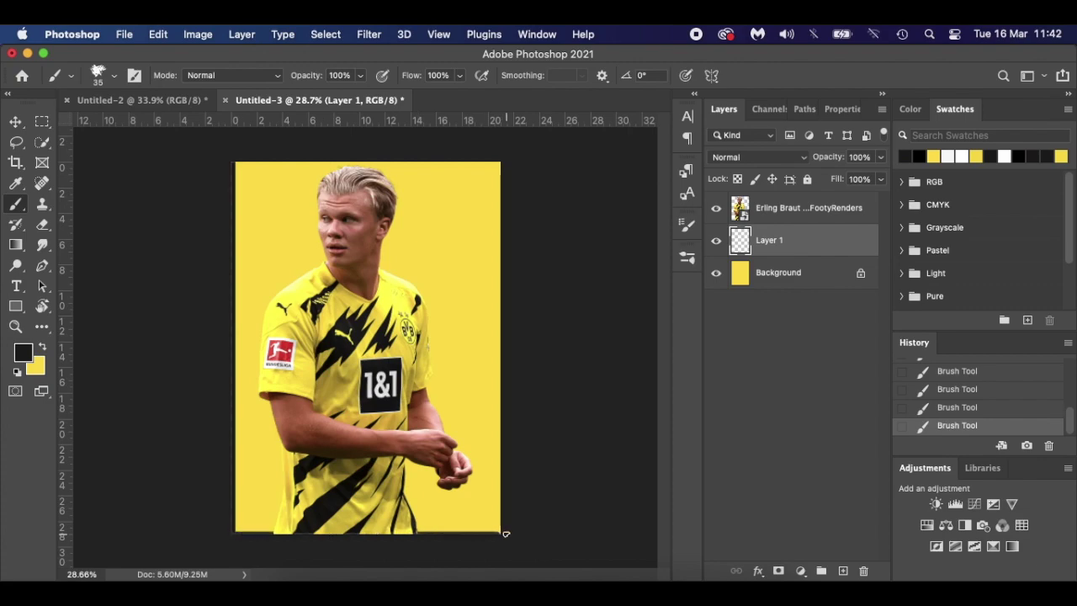
# Hide the portrait, stroke the bottom, right and top edges, then undo the recent strokes
pyautogui.click(716, 207)
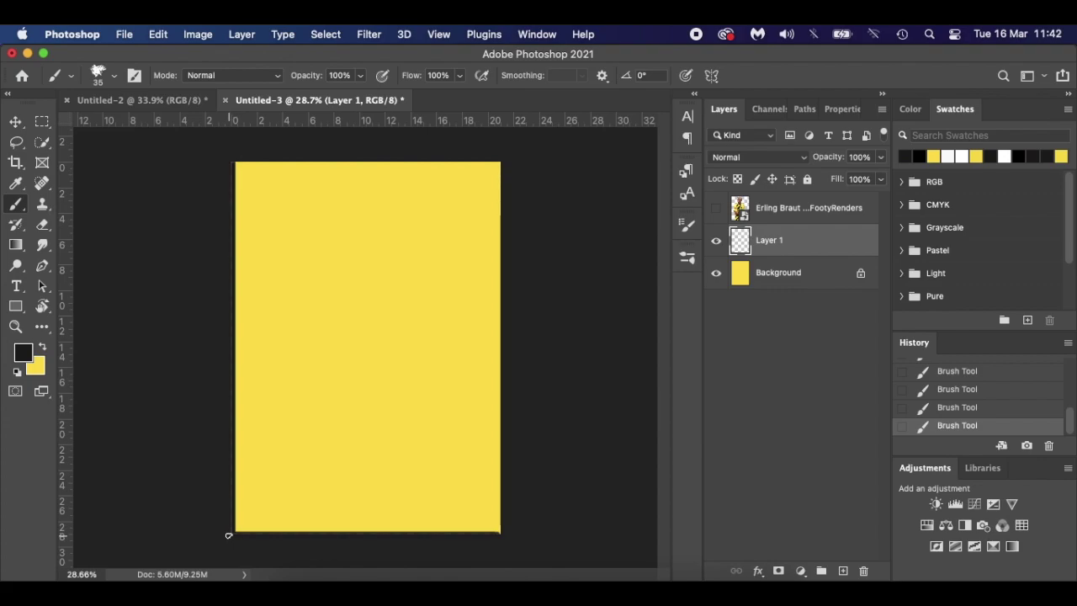
pyautogui.moveTo(224, 530); pyautogui.dragTo(532, 522)
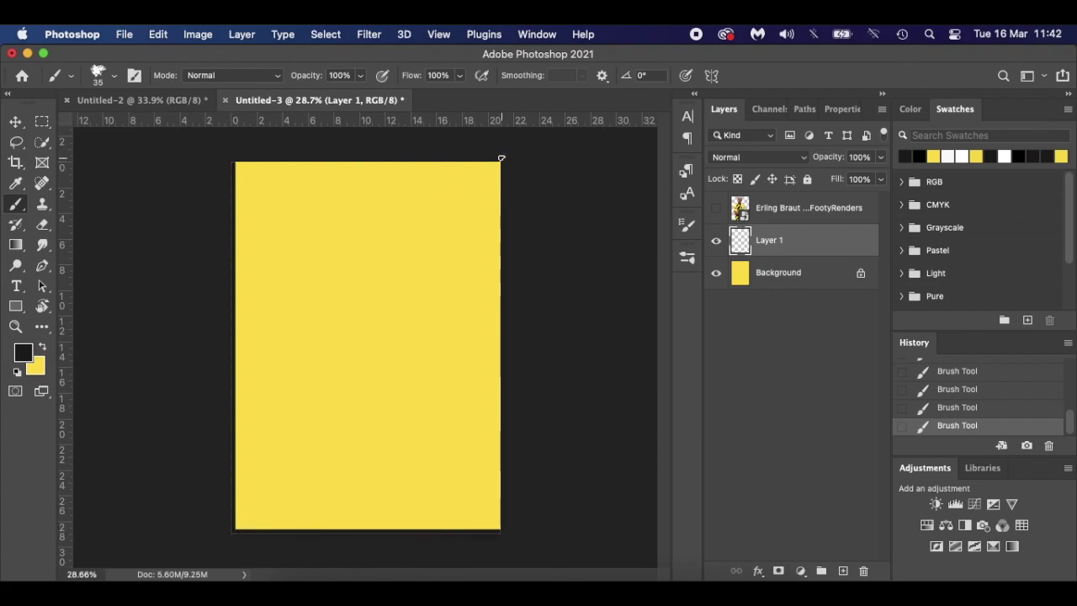
pyautogui.moveTo(503, 160); pyautogui.dragTo(495, 538)
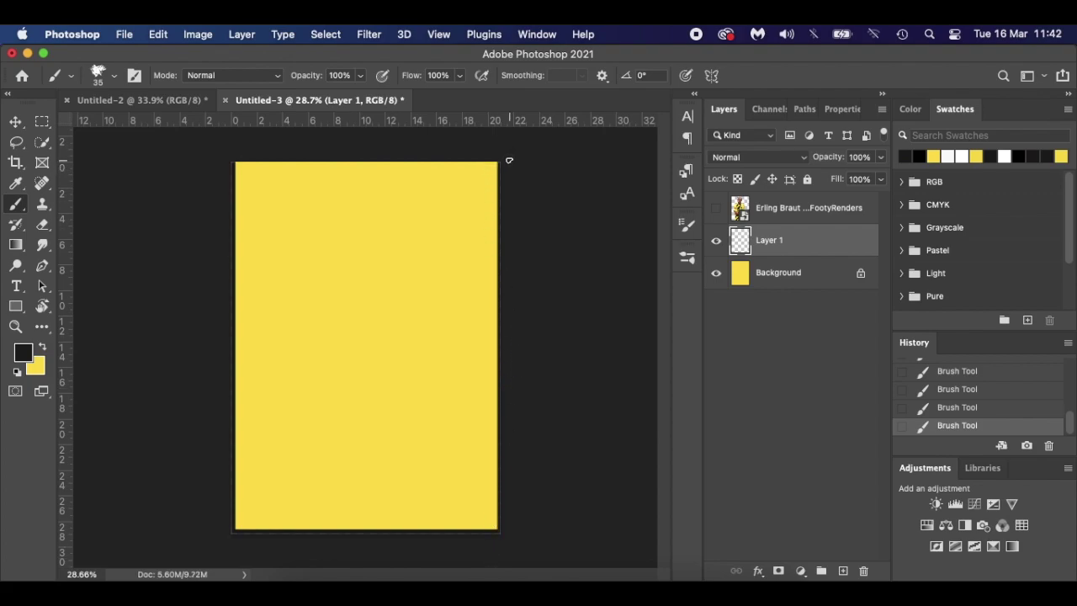
pyautogui.moveTo(508, 160); pyautogui.dragTo(240, 164)
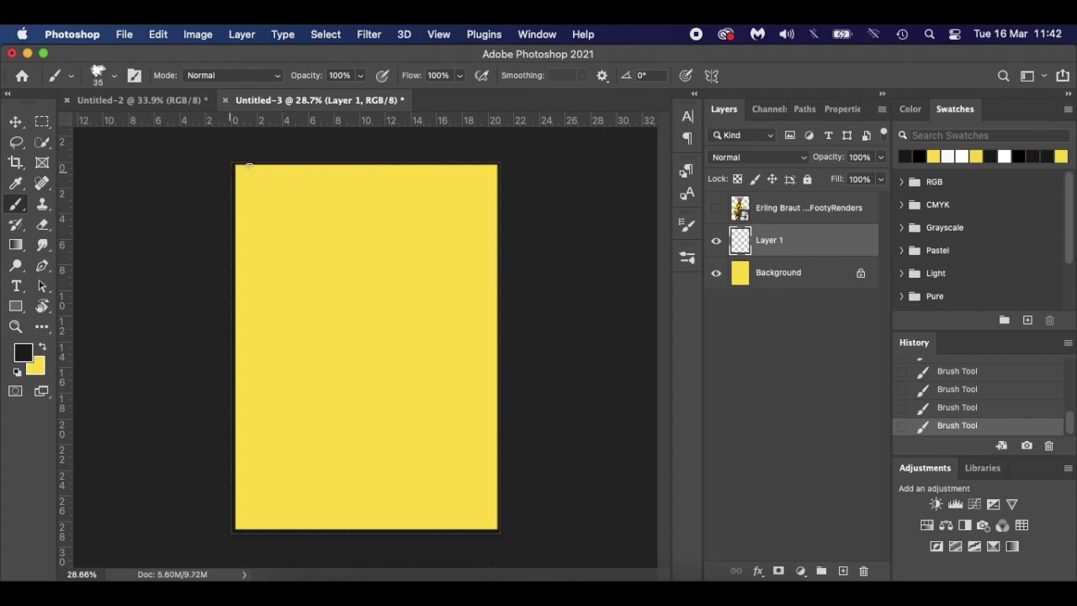
pyautogui.moveTo(519, 168); pyautogui.dragTo(234, 166)
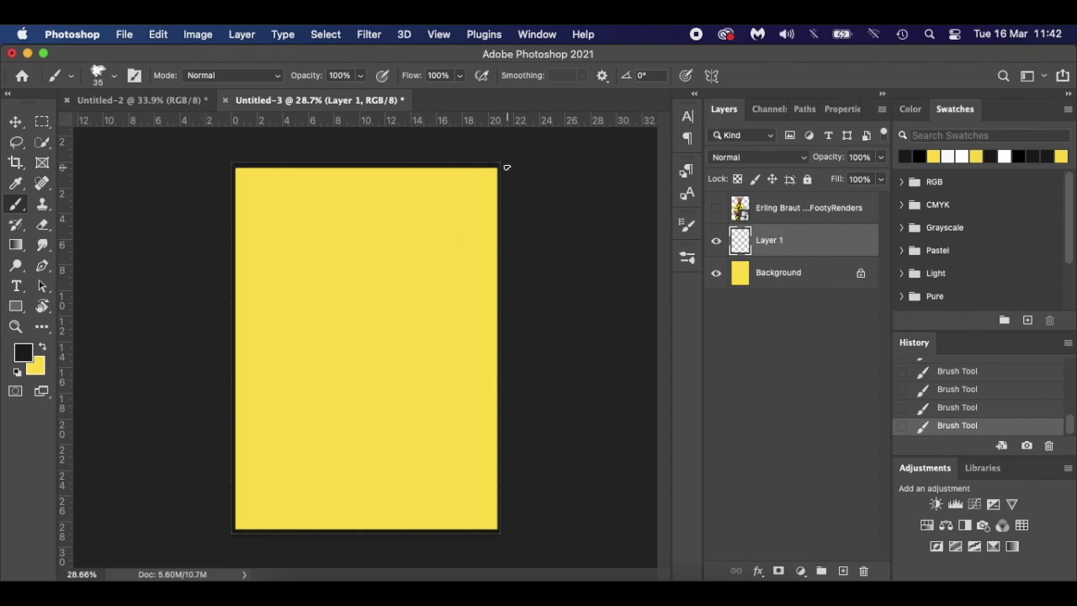
pyautogui.moveTo(501, 165); pyautogui.dragTo(486, 498)
pyautogui.hotkey('ctrl', 'z')
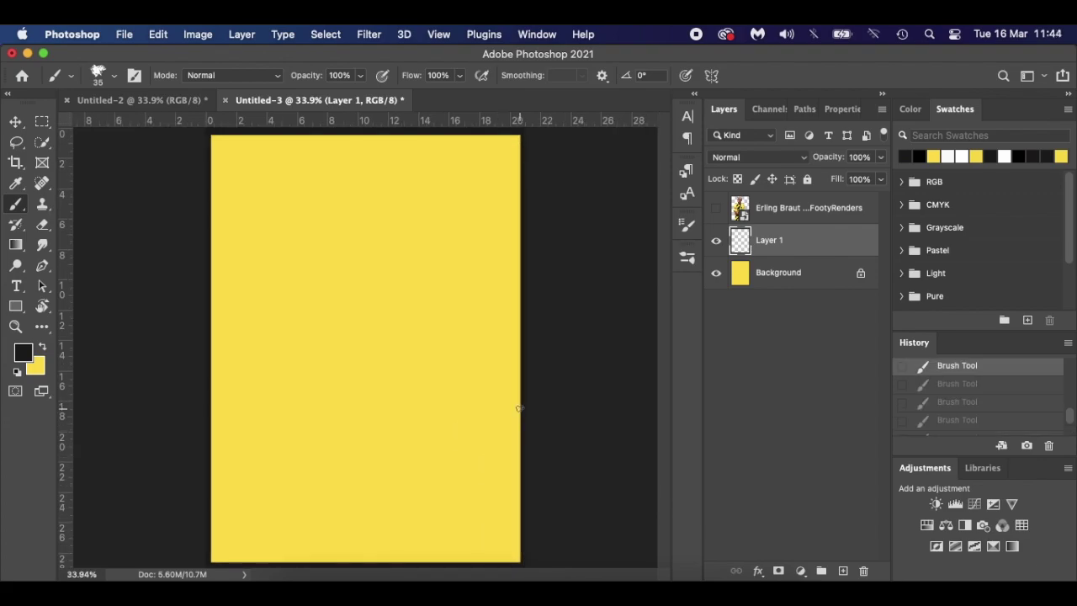
# Restore the undone strokes and darken the top, bottom and left edges with charcoal
pyautogui.press('super+minus')
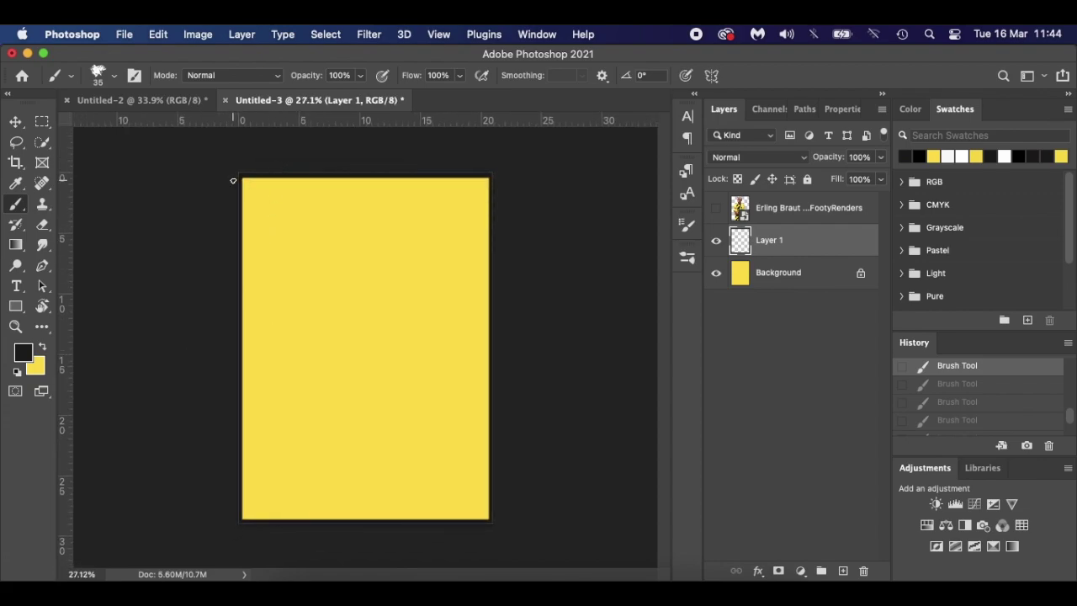
pyautogui.press('super+shift+z')
pyautogui.press('super+shift+z')
pyautogui.press('super+shift+z')
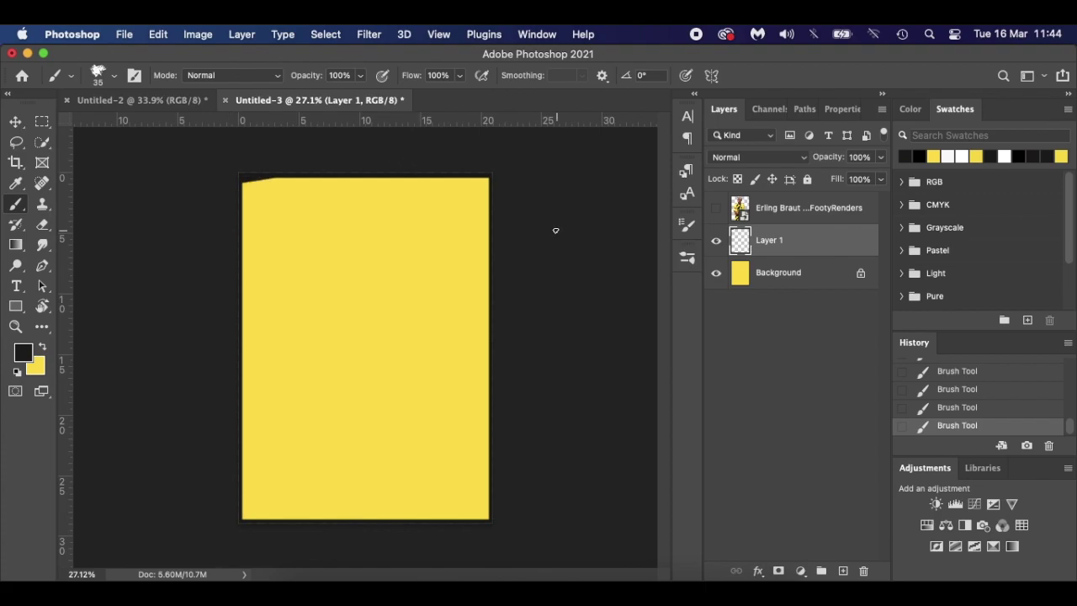
pyautogui.moveTo(460, 178); pyautogui.dragTo(486, 176)
pyautogui.moveTo(462, 517)
pyautogui.mouseDown()
pyautogui.moveTo(490, 515)
pyautogui.moveTo(370, 518)
pyautogui.mouseUp()
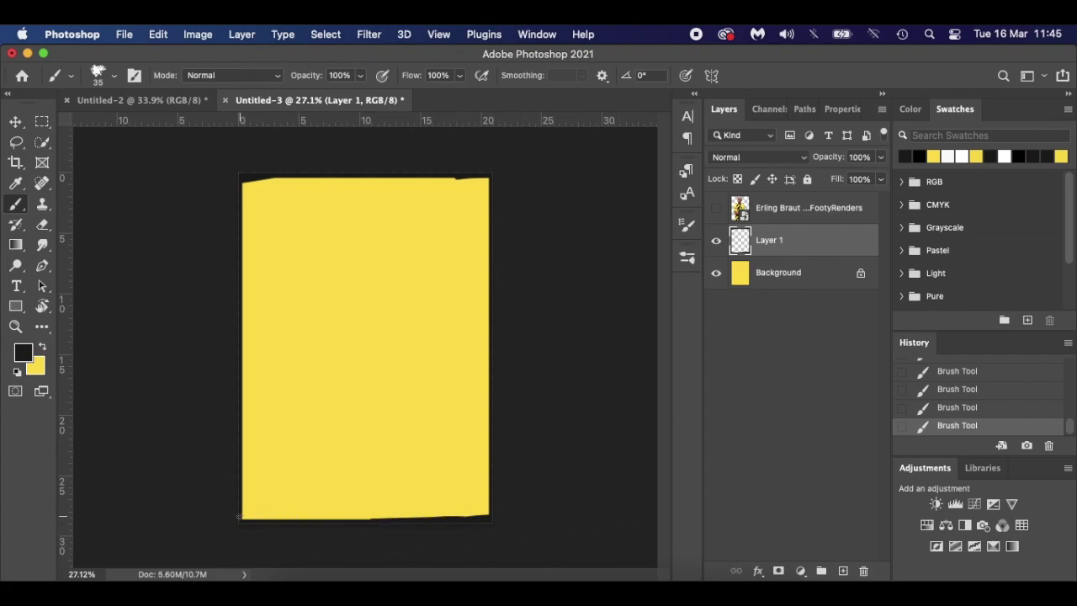
pyautogui.moveTo(228, 521); pyautogui.dragTo(287, 522)
pyautogui.moveTo(240, 184); pyautogui.dragTo(234, 345)
pyautogui.moveTo(240, 296); pyautogui.dragTo(239, 489)
pyautogui.hotkey('ctrl', 'z')
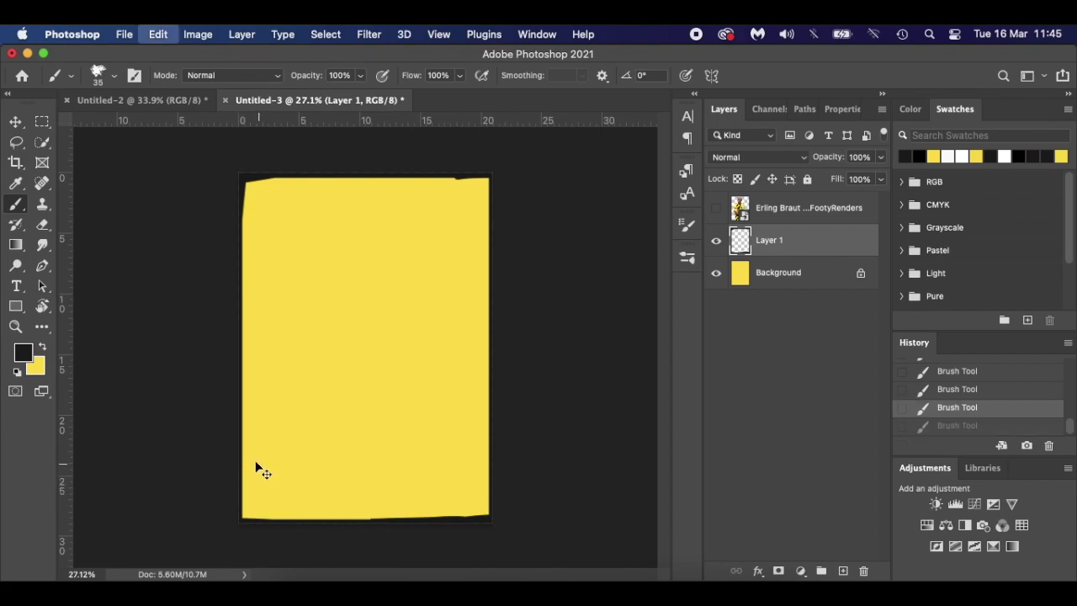
pyautogui.moveTo(240, 471); pyautogui.dragTo(240, 510)
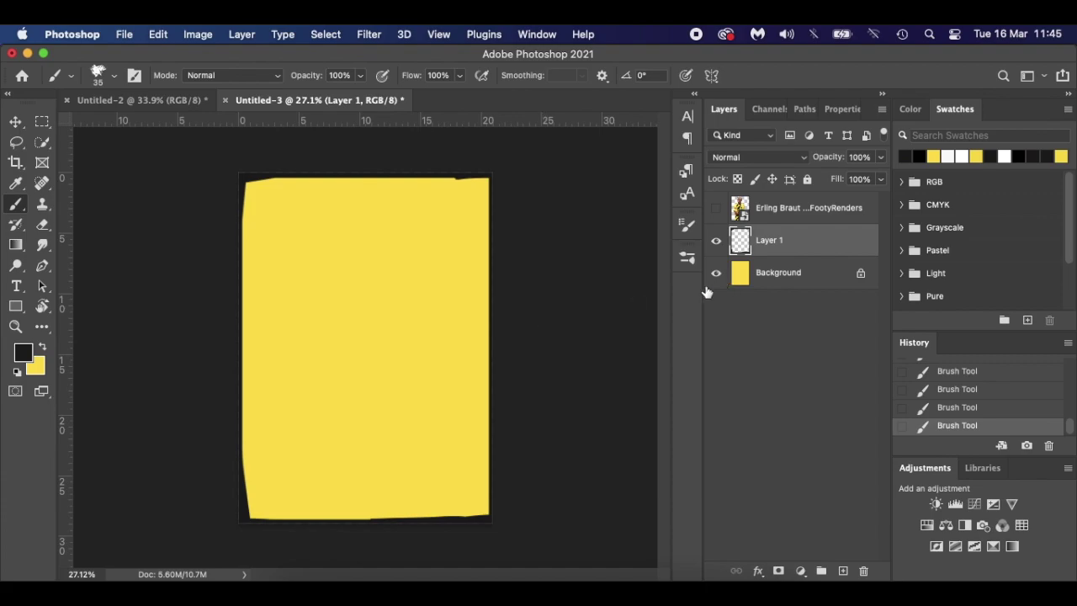
# Unhide the Haaland portrait, scale it to about 34% and centre it in the frame
pyautogui.click(716, 208)
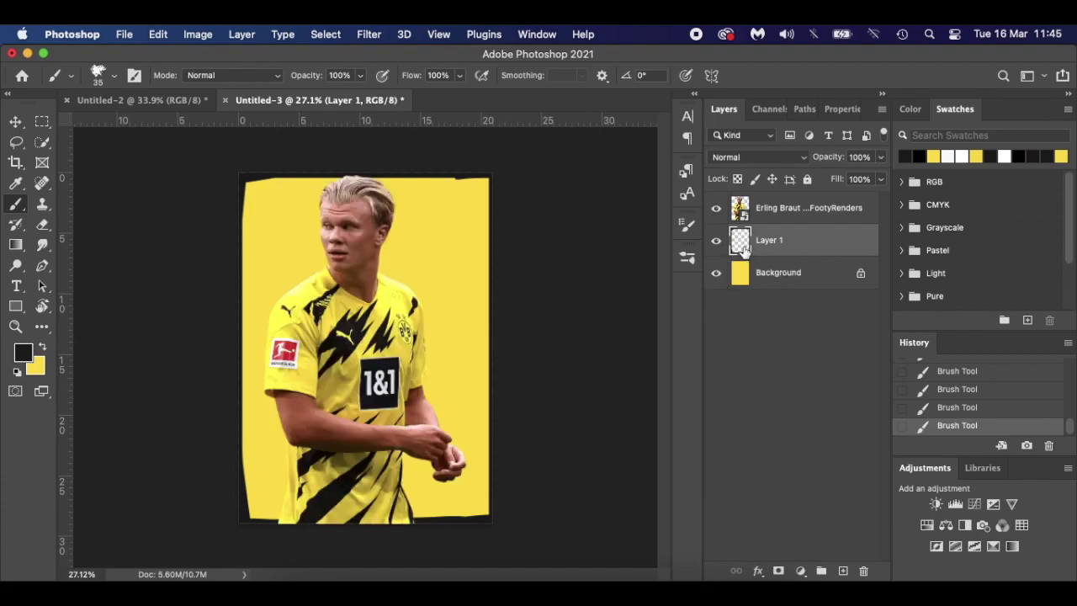
pyautogui.hotkey('ctrl', 't')
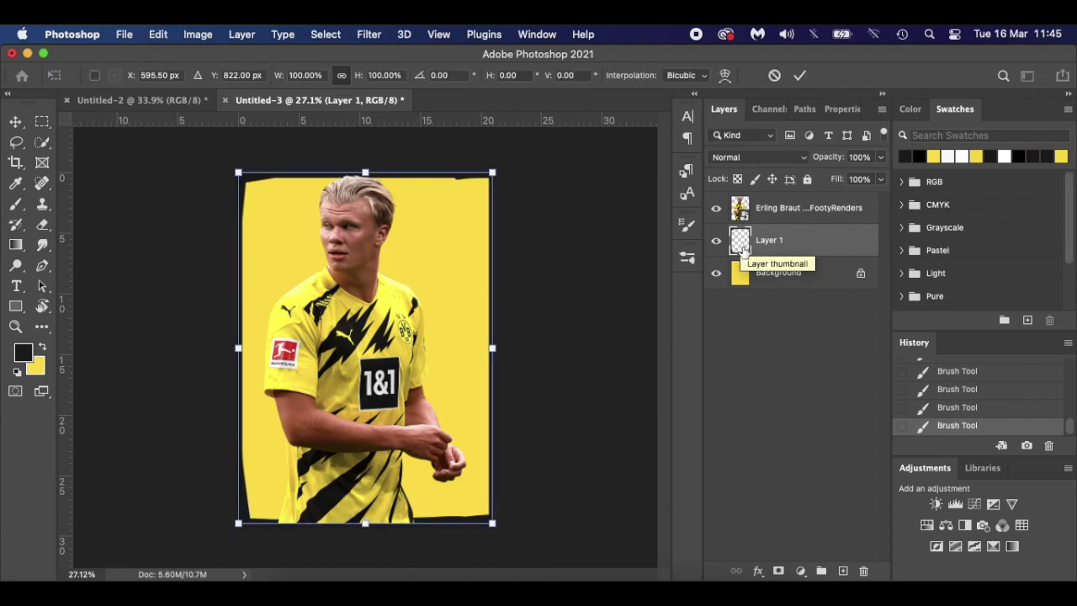
pyautogui.press('Escape')
pyautogui.click(838, 217)
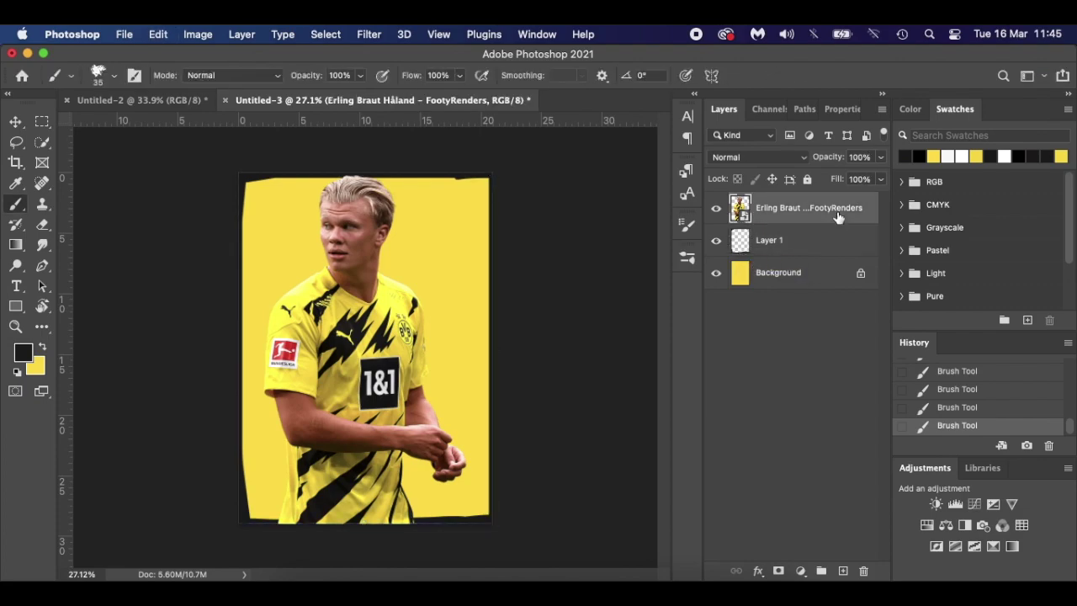
pyautogui.hotkey('ctrl', 't')
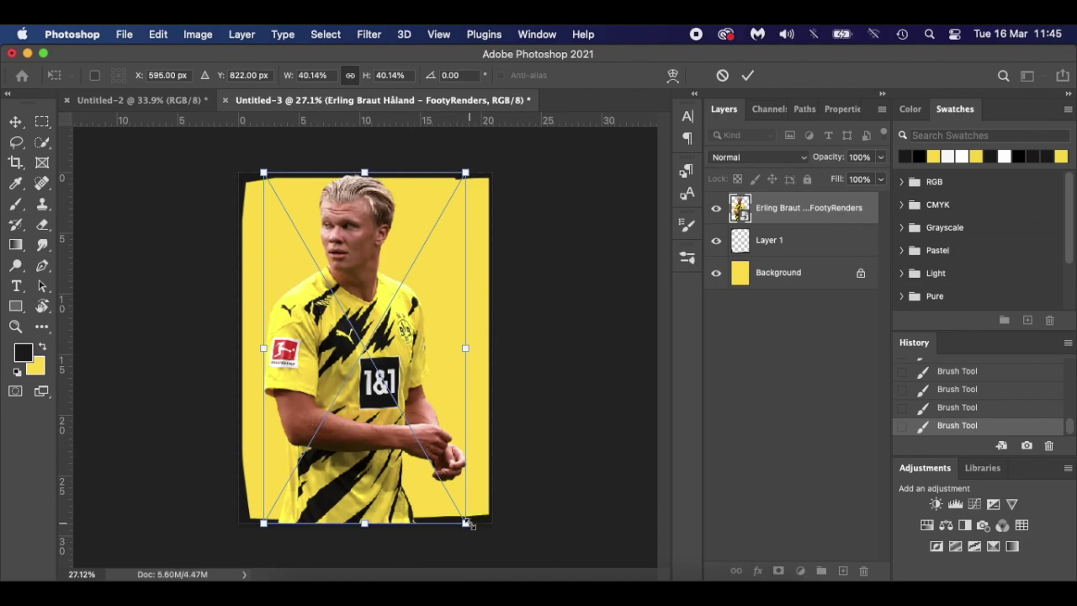
pyautogui.moveTo(464, 524); pyautogui.dragTo(444, 503)
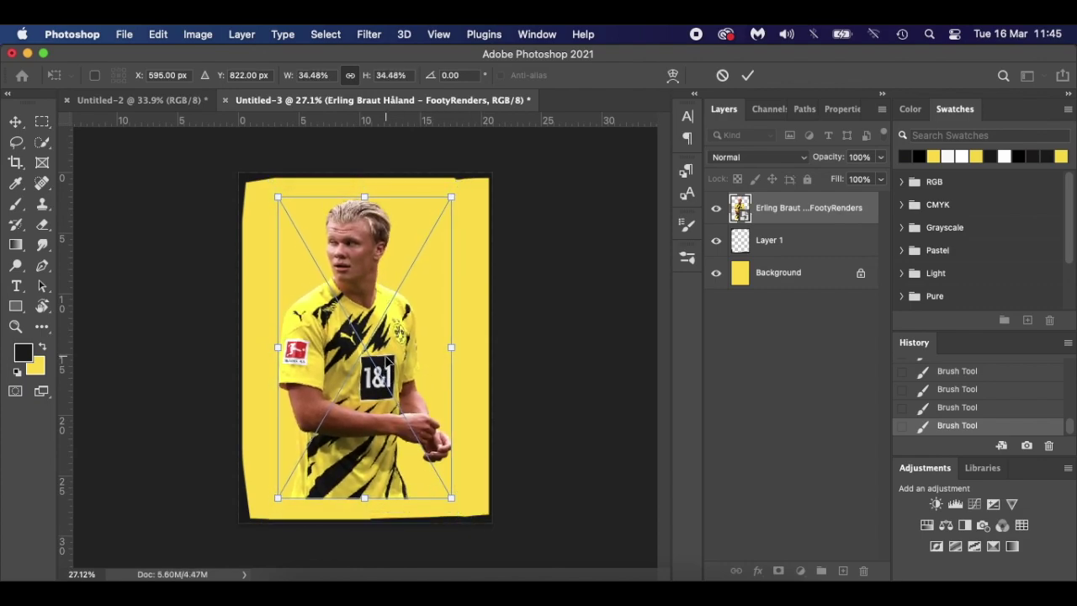
pyautogui.moveTo(389, 362); pyautogui.dragTo(392, 355)
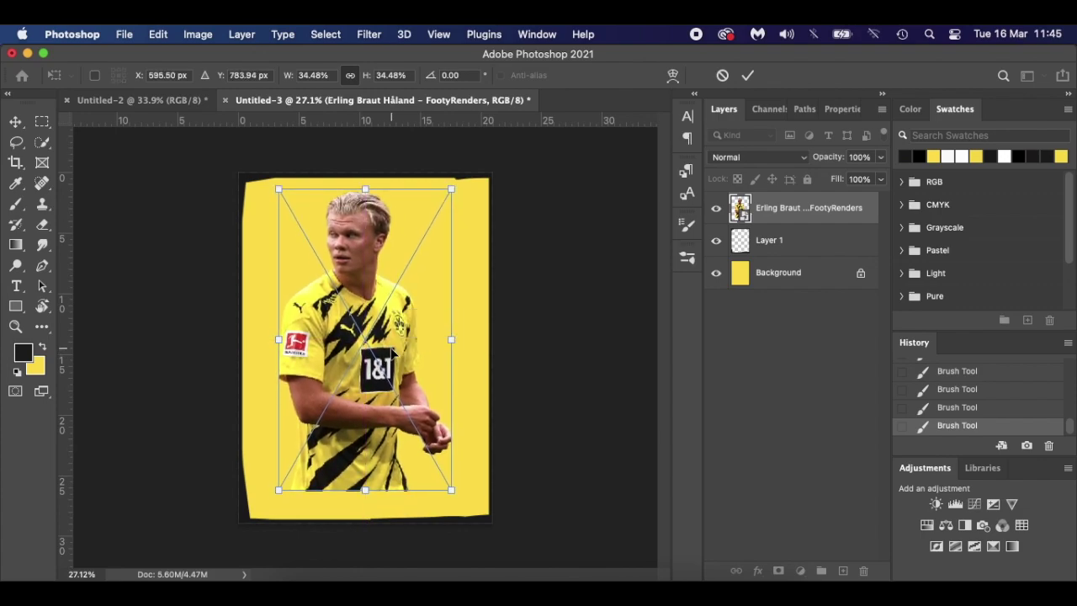
pyautogui.press('Return')
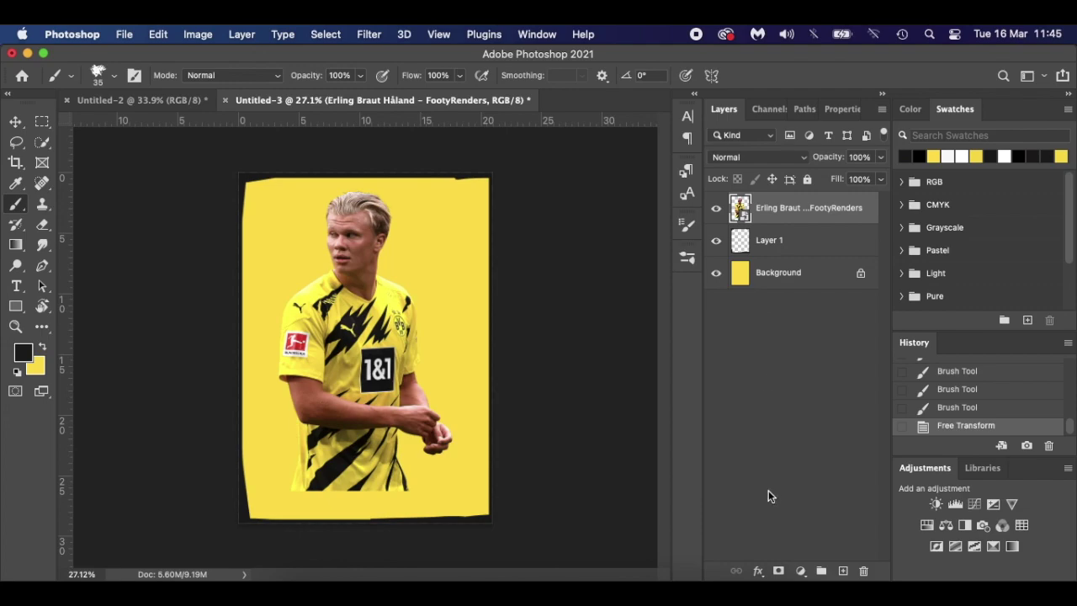
# Add a layer mask to the portrait and set a Soft Round brush at 38% opacity, size 300
pyautogui.click(780, 571)
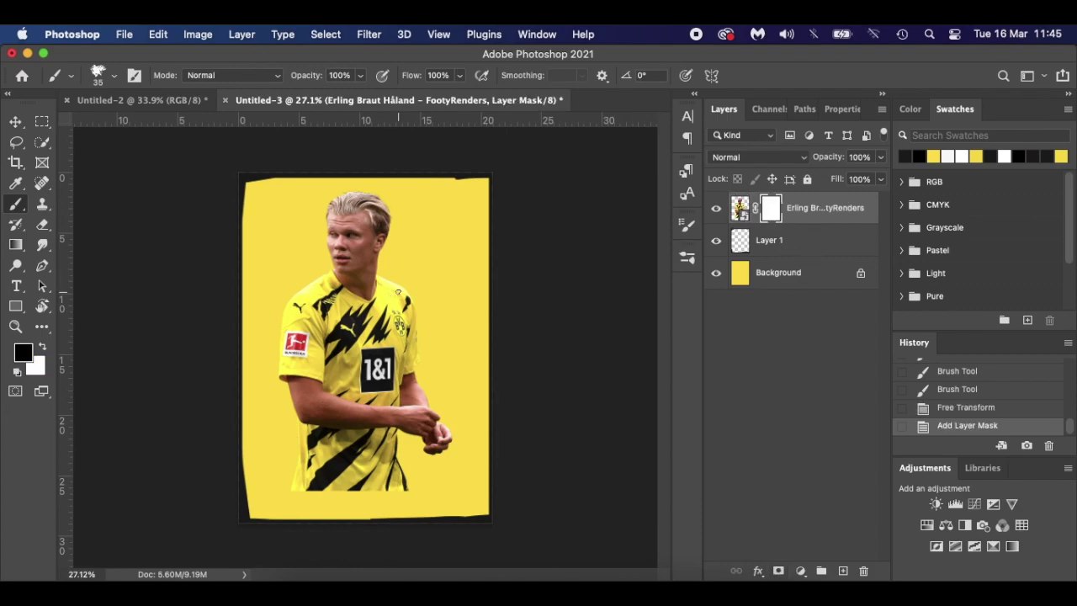
pyautogui.rightClick(387, 352)
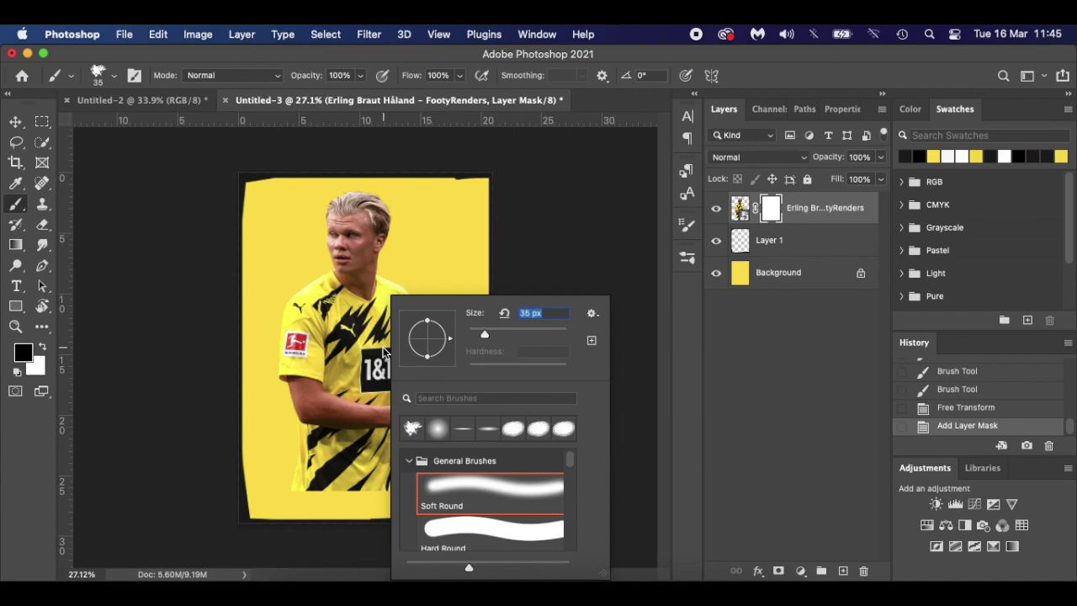
pyautogui.click(448, 491)
pyautogui.click(306, 67)
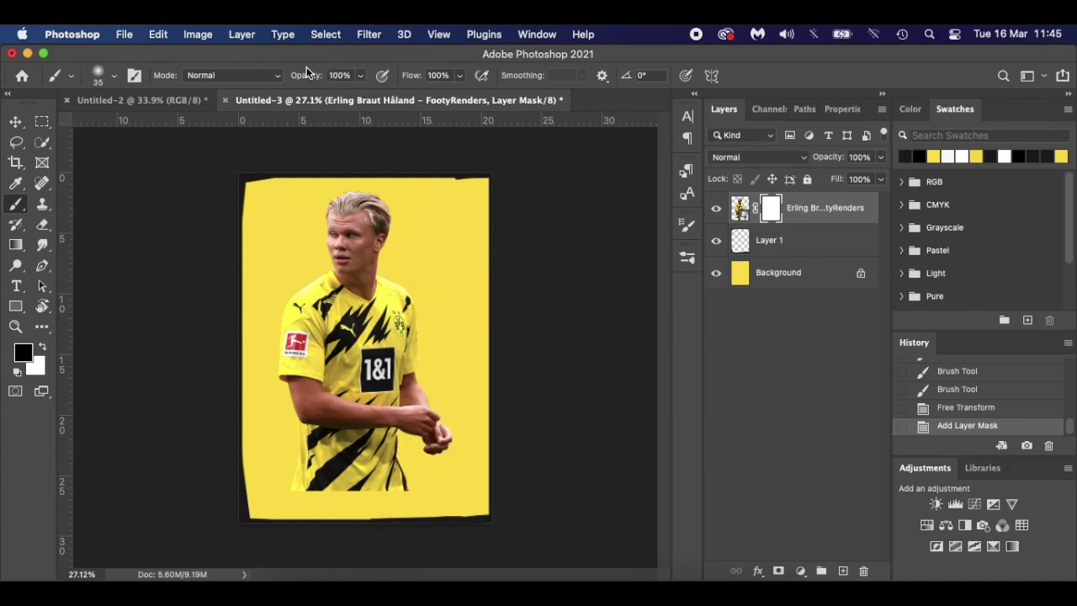
pyautogui.moveTo(308, 79)
pyautogui.mouseDown()
pyautogui.moveTo(407, 81)
pyautogui.moveTo(372, 77)
pyautogui.mouseUp()
pyautogui.press(']')
pyautogui.press(']')
pyautogui.press(']')
# Mask out the lower jersey and forearms, lightly fading the sleeve, hands and hair edge
pyautogui.moveTo(306, 493); pyautogui.dragTo(408, 494)
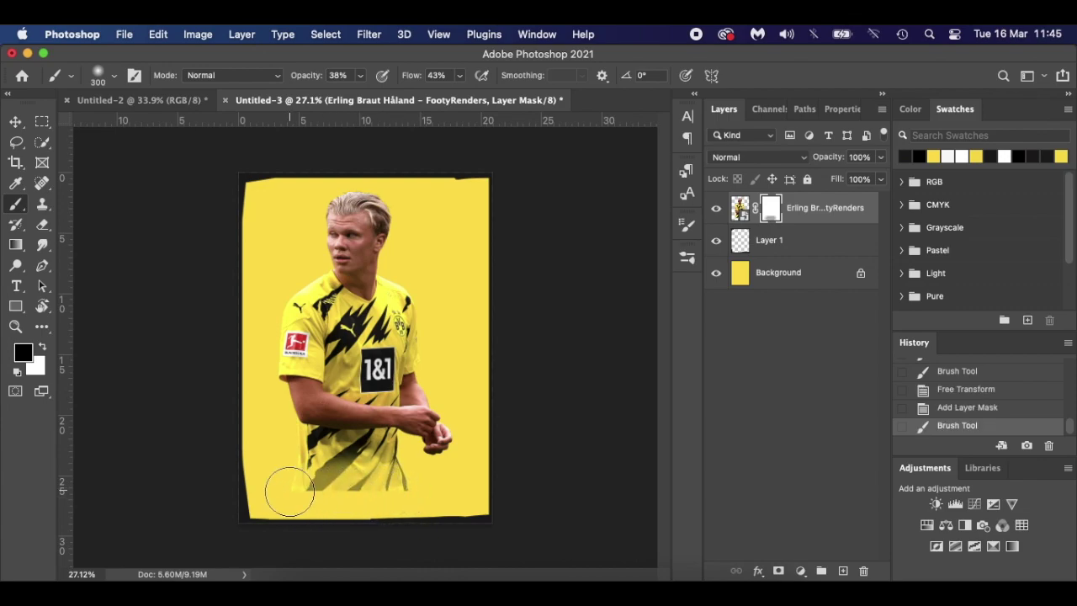
pyautogui.moveTo(289, 491)
pyautogui.mouseDown()
pyautogui.moveTo(392, 493)
pyautogui.moveTo(353, 493)
pyautogui.mouseUp()
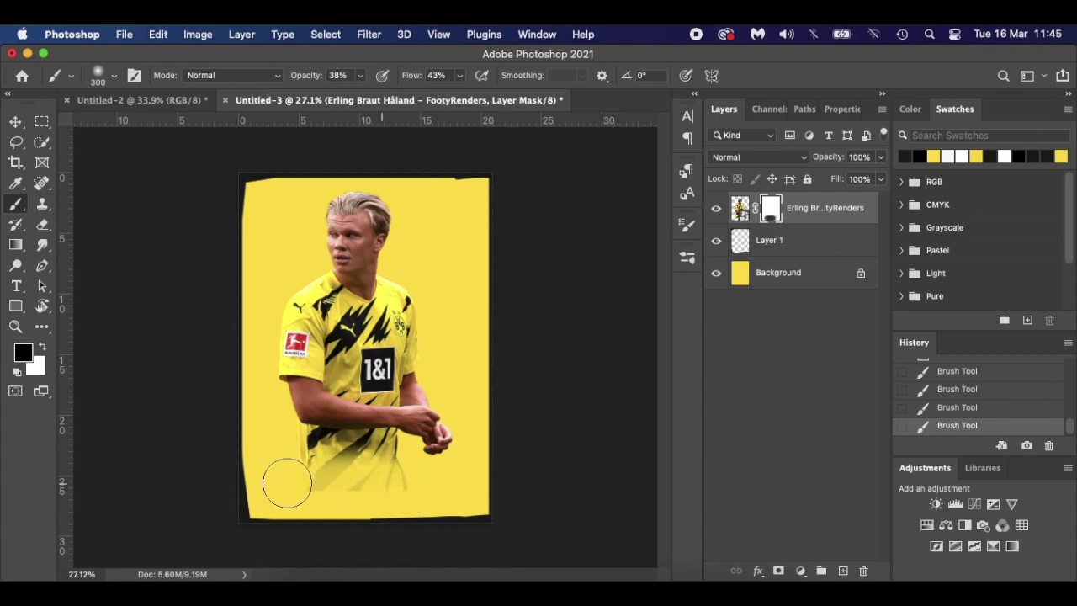
pyautogui.moveTo(287, 483); pyautogui.dragTo(447, 446)
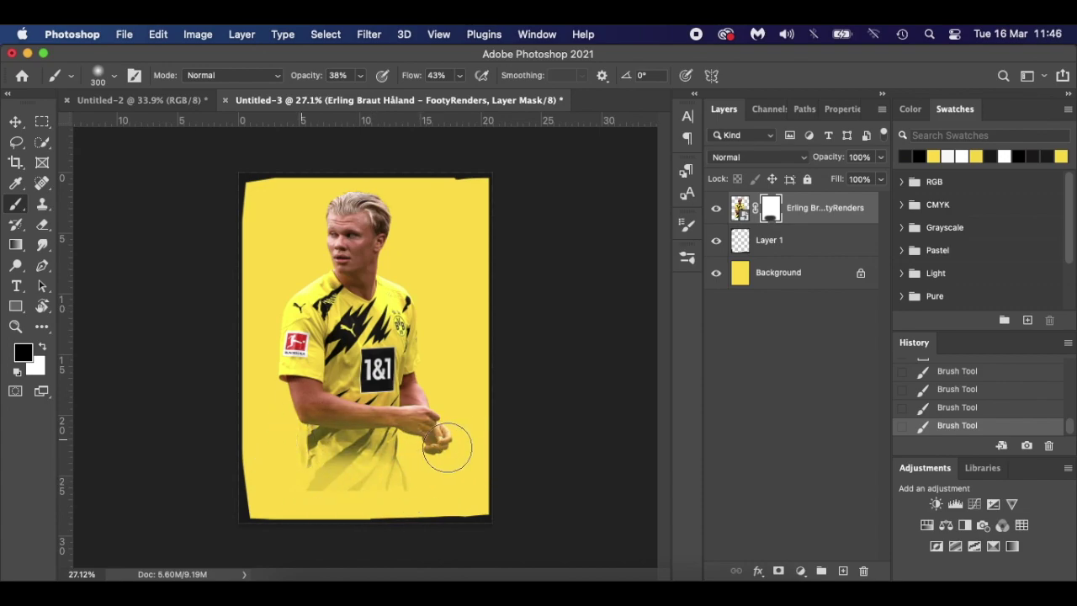
pyautogui.moveTo(440, 464)
pyautogui.mouseDown()
pyautogui.moveTo(327, 438)
pyautogui.moveTo(457, 432)
pyautogui.mouseUp()
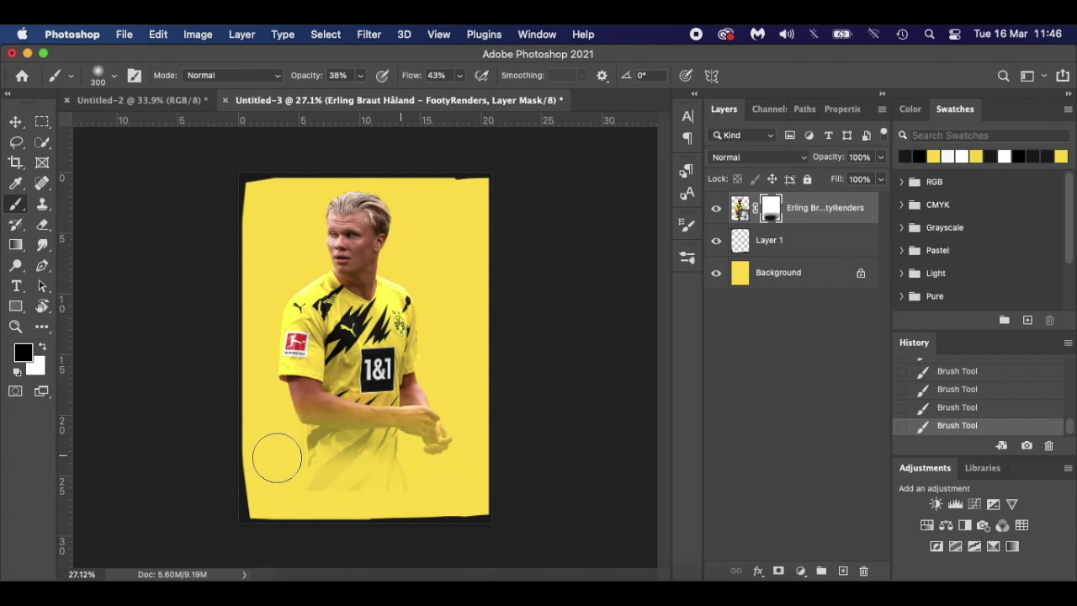
pyautogui.moveTo(277, 458)
pyautogui.mouseDown()
pyautogui.moveTo(446, 440)
pyautogui.moveTo(247, 434)
pyautogui.moveTo(469, 432)
pyautogui.mouseUp()
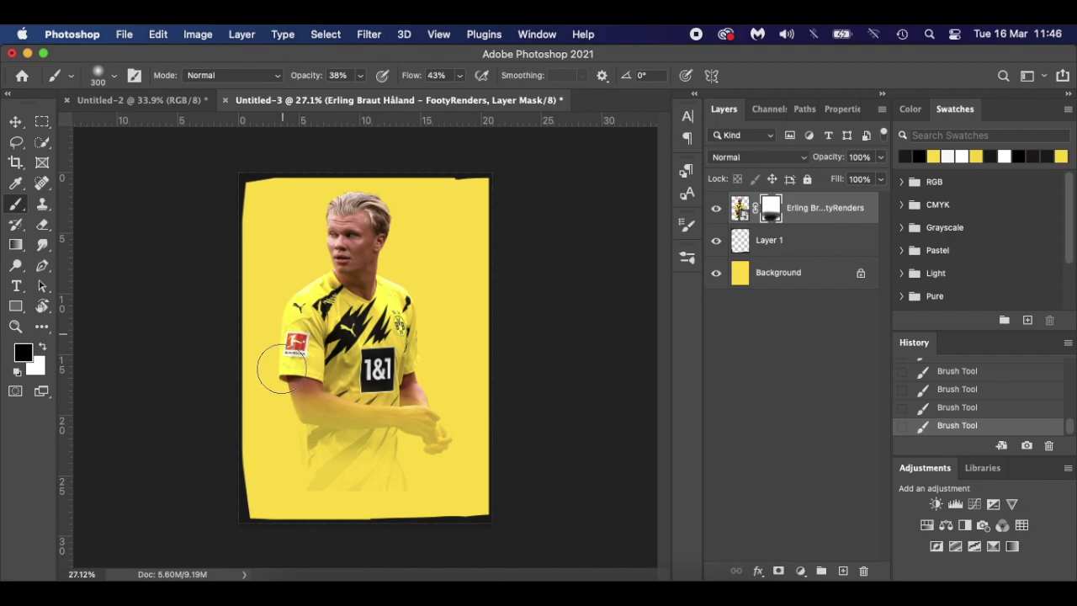
pyautogui.moveTo(269, 313); pyautogui.dragTo(284, 301)
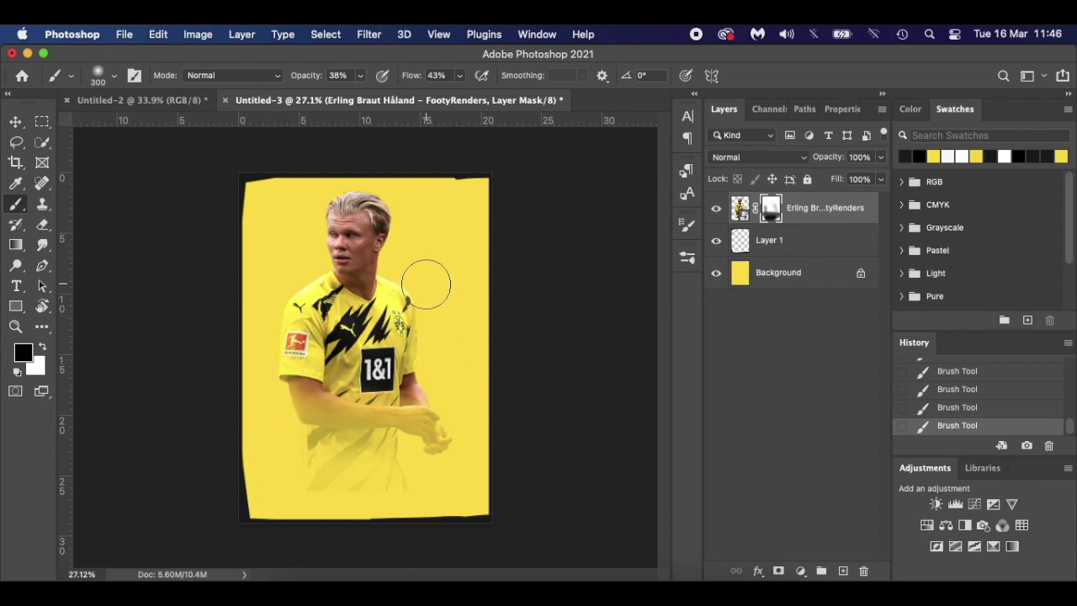
pyautogui.moveTo(435, 328); pyautogui.dragTo(469, 408)
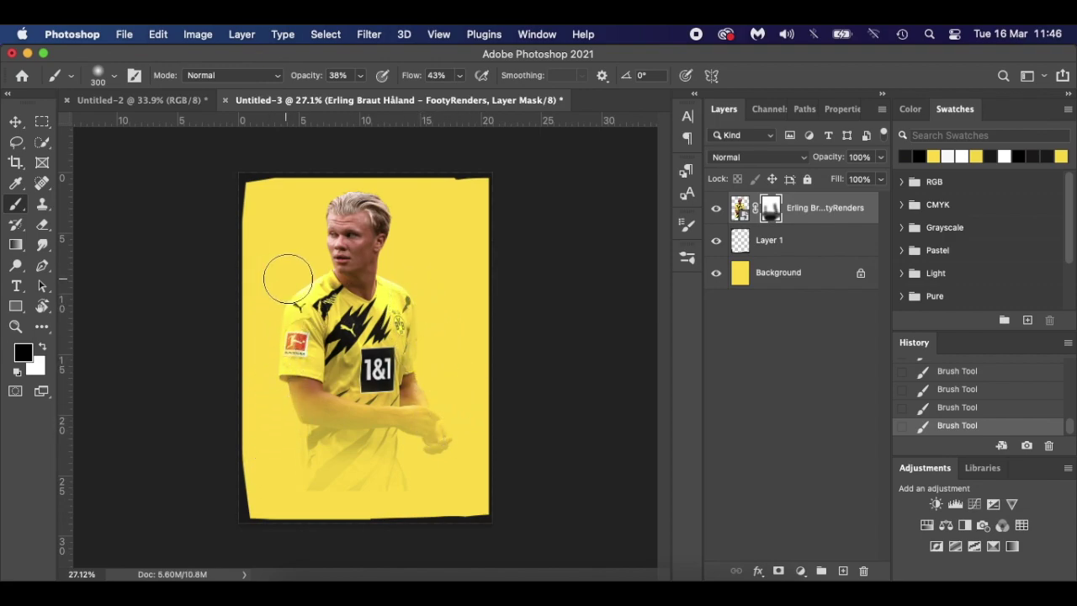
pyautogui.moveTo(368, 201); pyautogui.dragTo(387, 299)
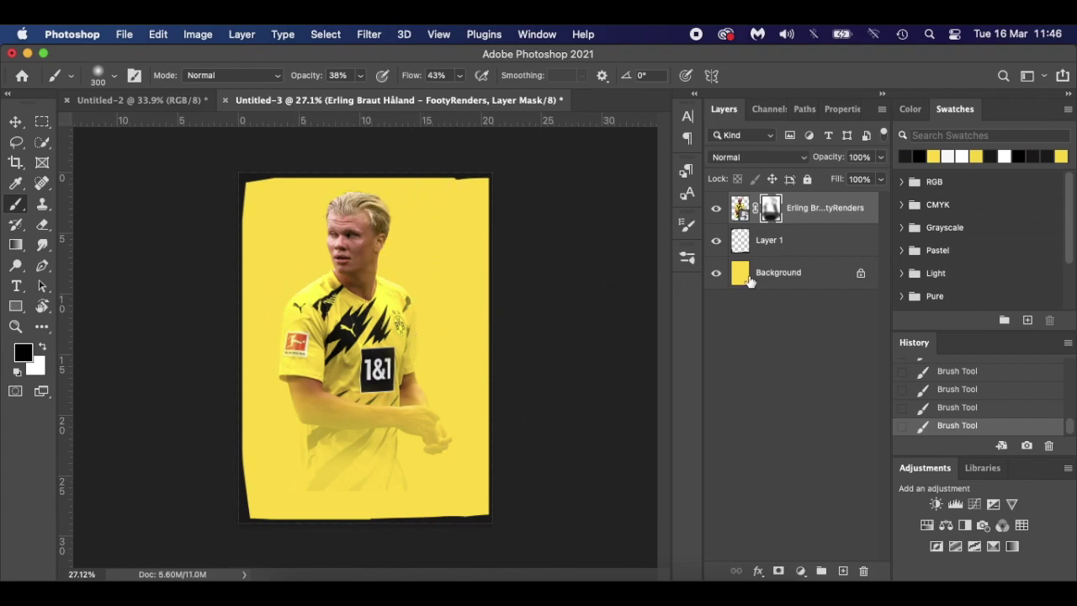
# Switch the portrait layer's blend mode to Darken and lower its opacity to 60%
pyautogui.click(769, 157)
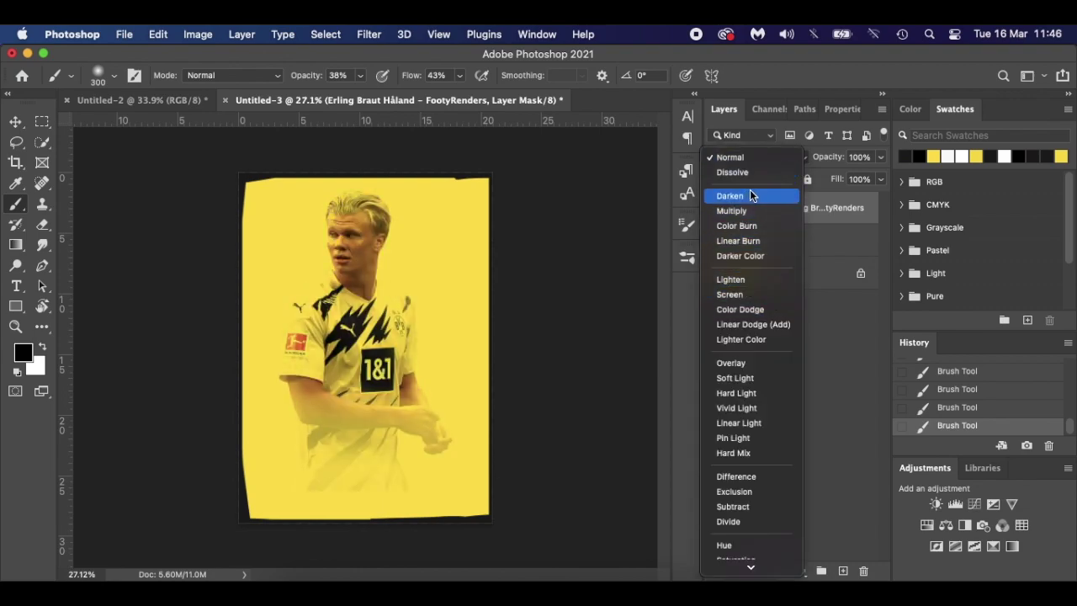
pyautogui.click(752, 195)
pyautogui.moveTo(832, 161); pyautogui.dragTo(818, 156)
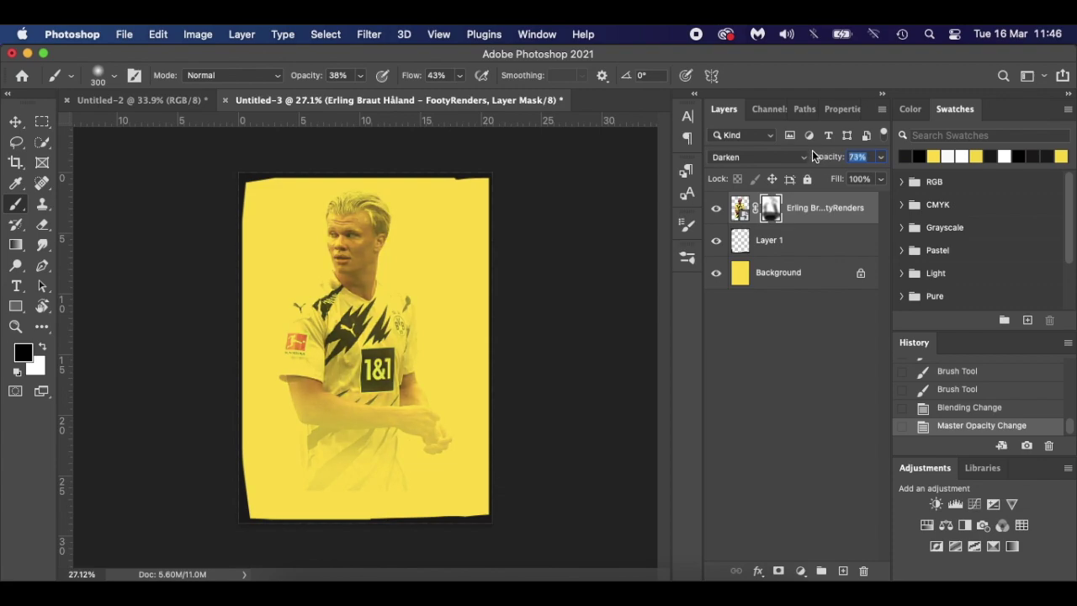
pyautogui.moveTo(812, 149); pyautogui.dragTo(798, 149)
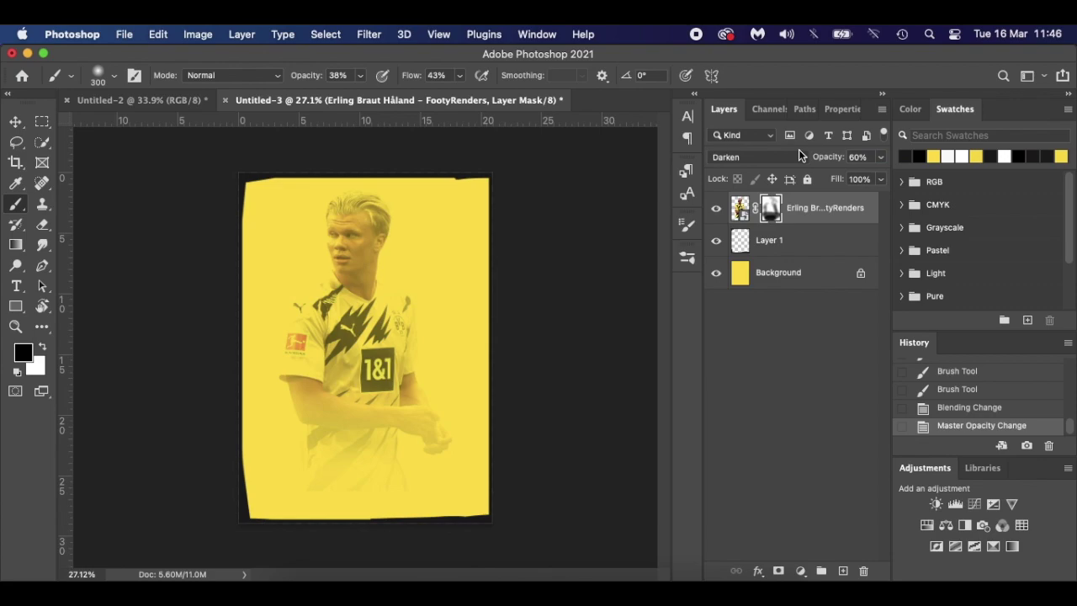
pyautogui.click(803, 373)
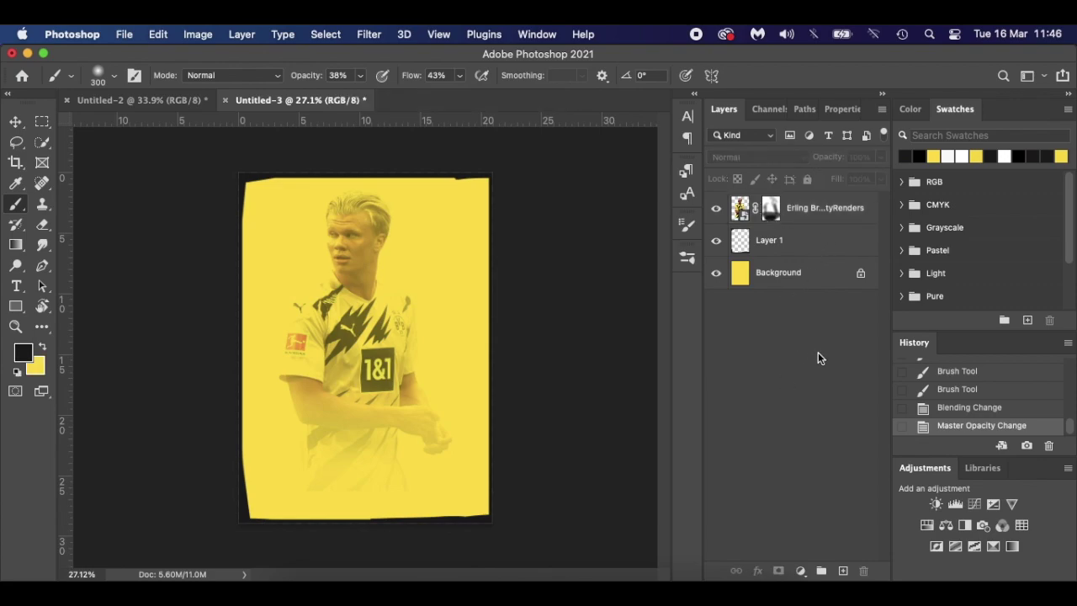
# Place the jumping Haaland image, scale it down and centre it on the guide
pyautogui.click(290, 589)
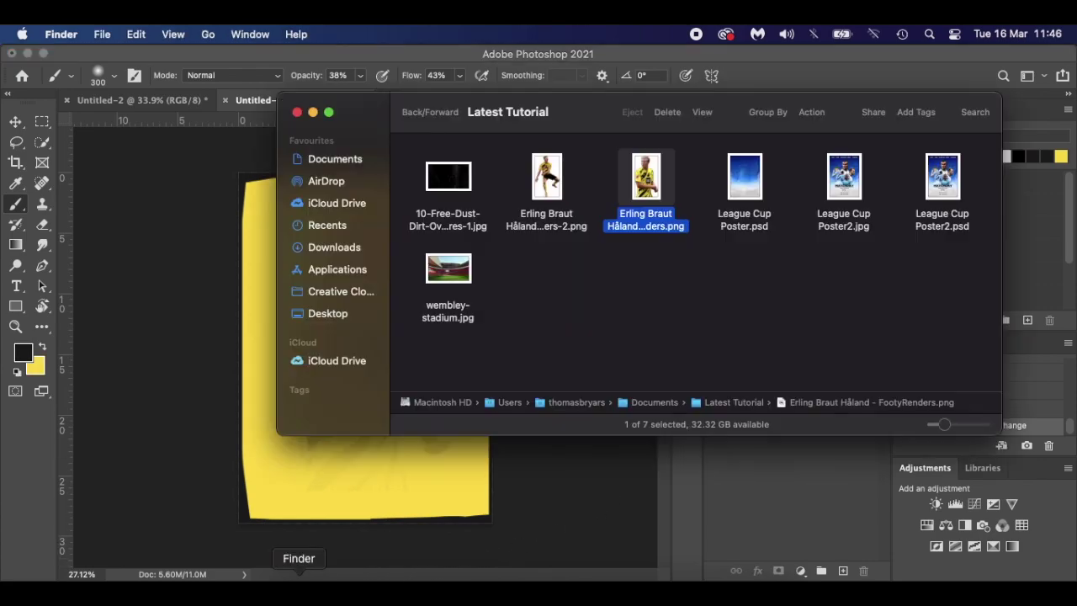
pyautogui.moveTo(548, 200); pyautogui.dragTo(378, 471)
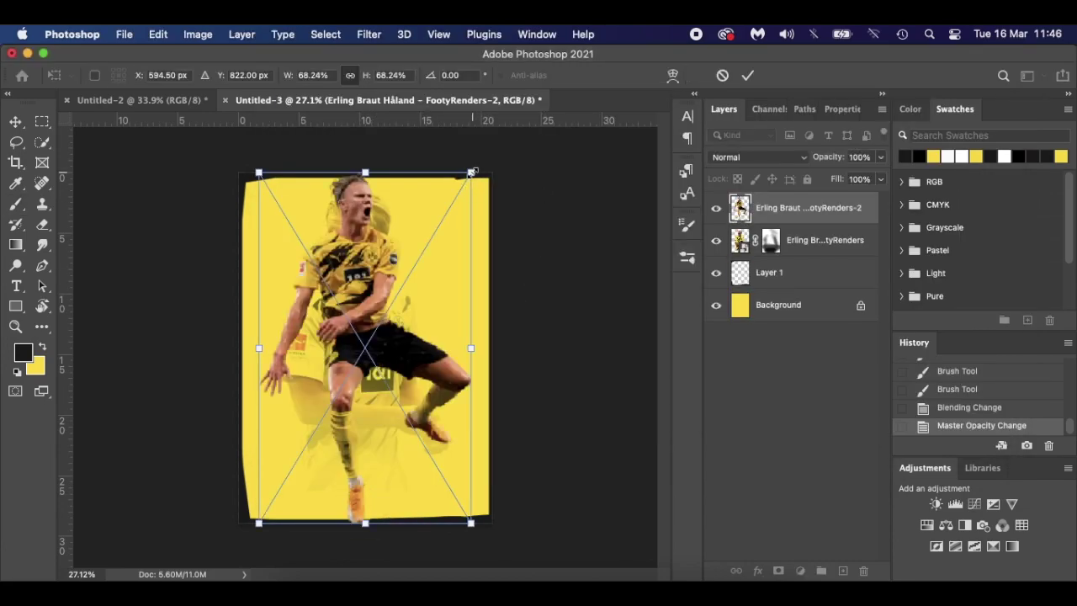
pyautogui.moveTo(471, 174); pyautogui.dragTo(423, 242)
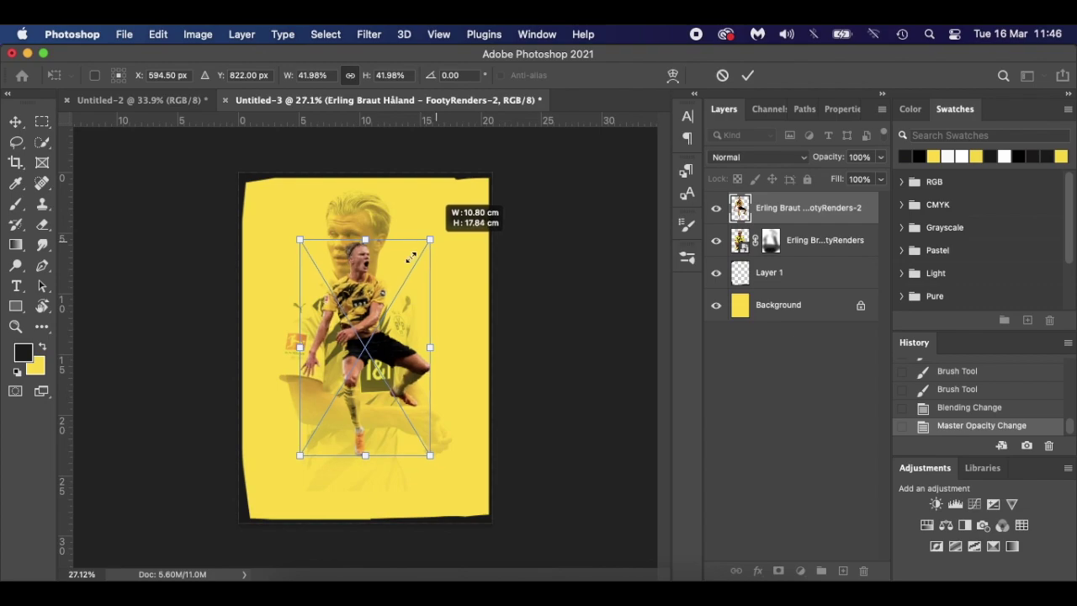
pyautogui.moveTo(356, 307); pyautogui.dragTo(353, 341)
pyautogui.moveTo(423, 275); pyautogui.dragTo(414, 287)
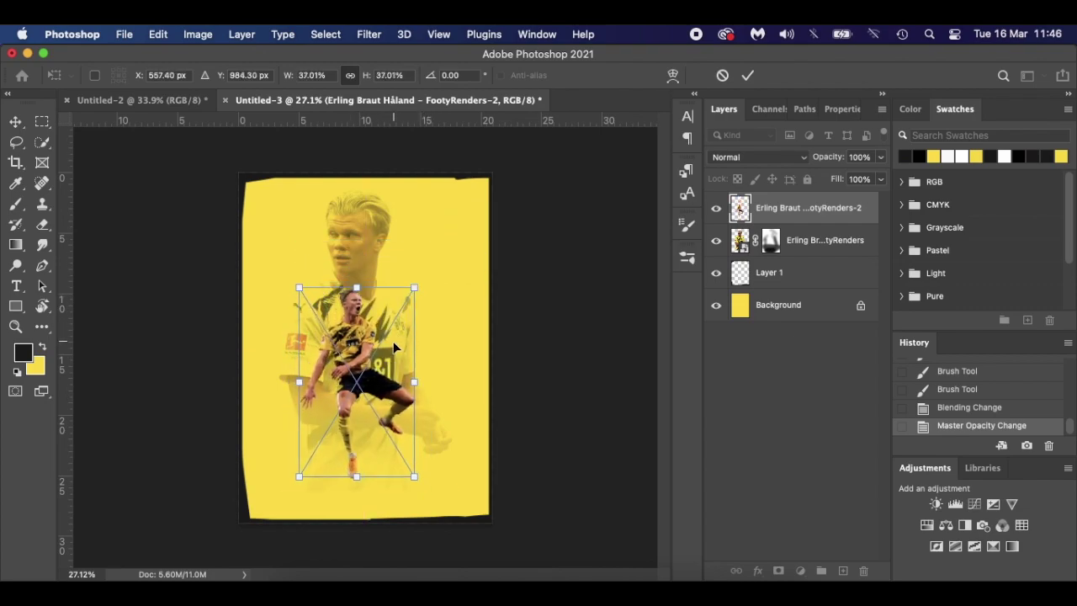
pyautogui.moveTo(365, 340); pyautogui.dragTo(366, 356)
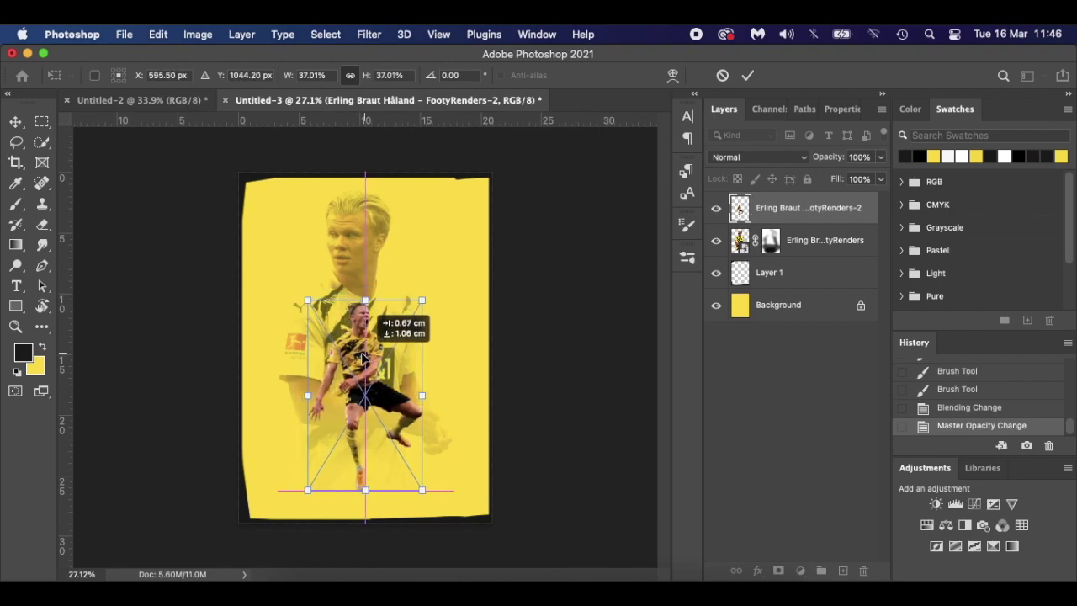
pyautogui.moveTo(365, 357); pyautogui.dragTo(373, 357)
pyautogui.press('Return')
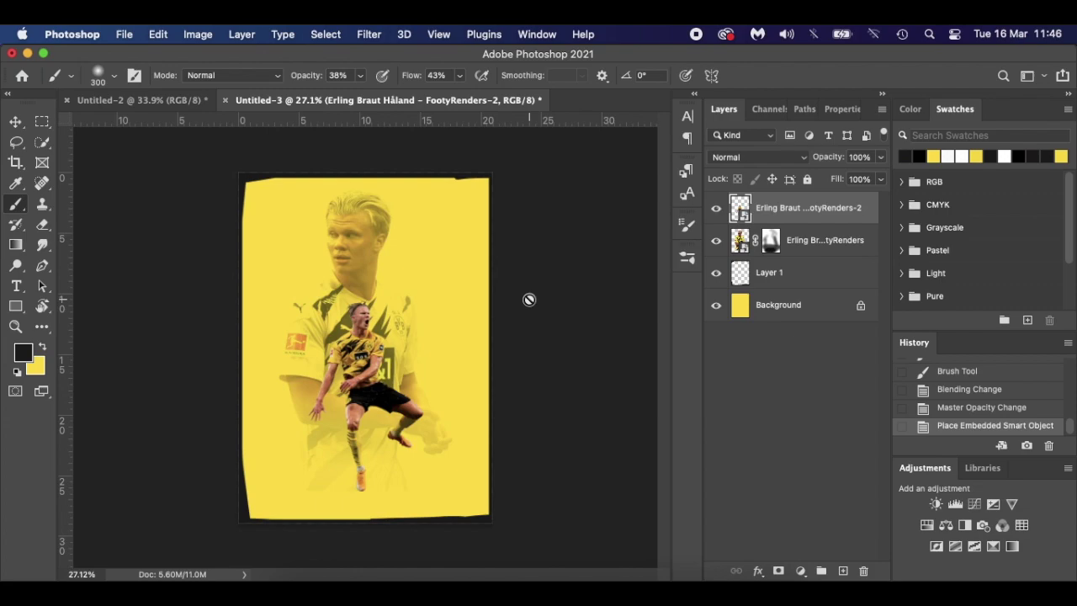
# Enlarge the jumping player slightly and nudge it upward
pyautogui.scroll(5, 437, 330)
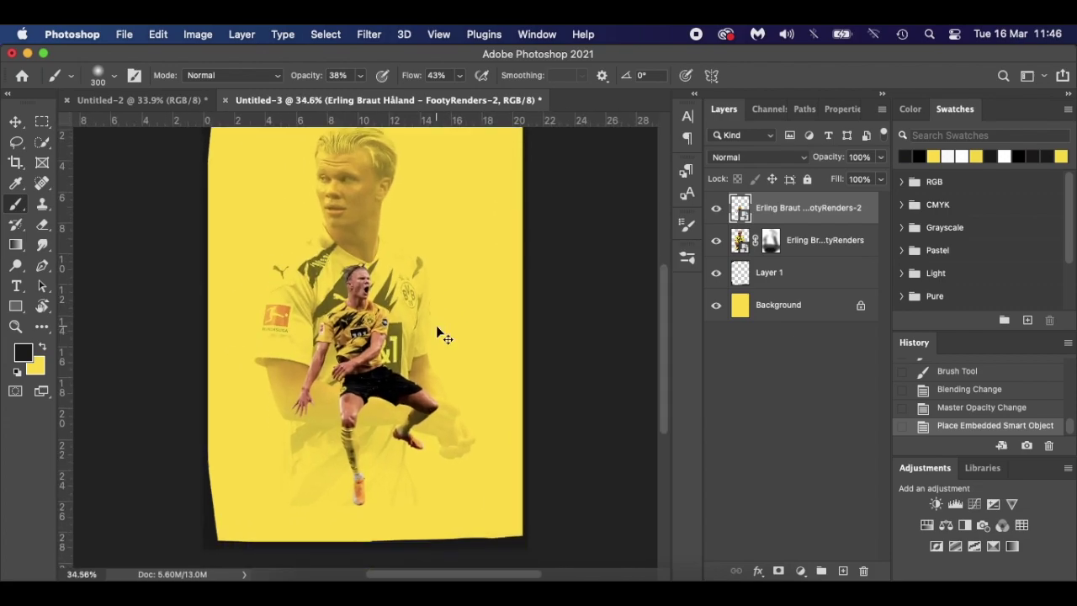
pyautogui.hotkey('ctrl', 't')
pyautogui.moveTo(427, 257); pyautogui.dragTo(446, 251)
pyautogui.moveTo(362, 307); pyautogui.dragTo(359, 296)
pyautogui.press('Return')
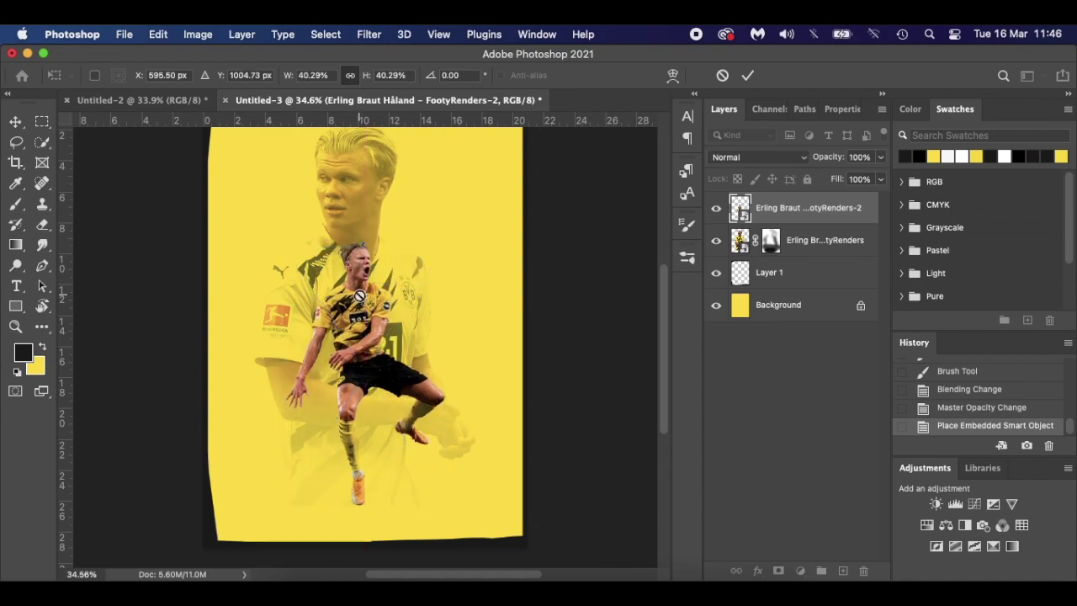
pyautogui.press('b')
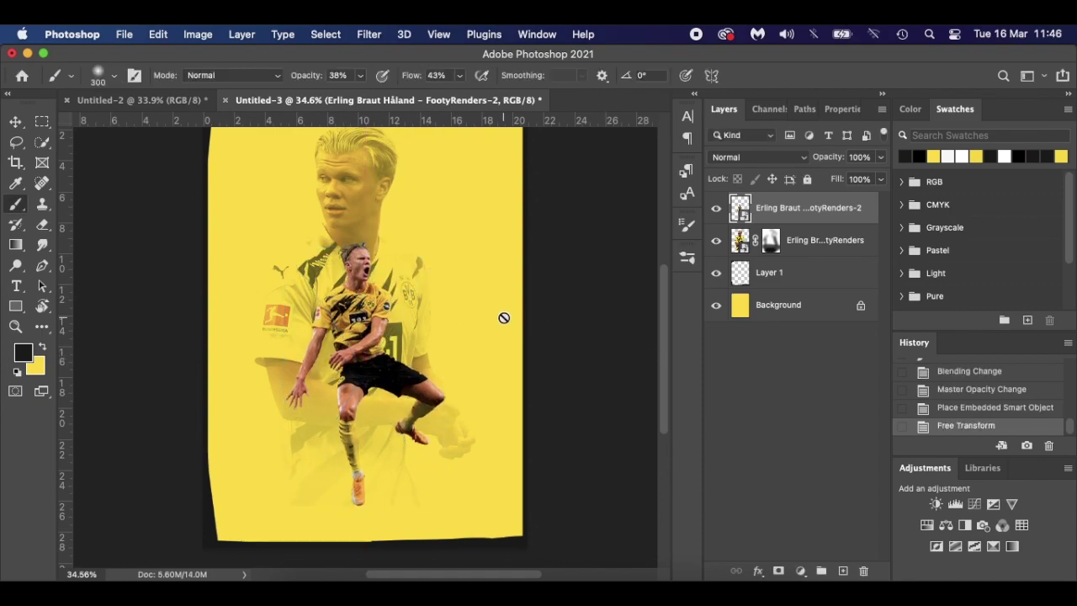
pyautogui.press('v')
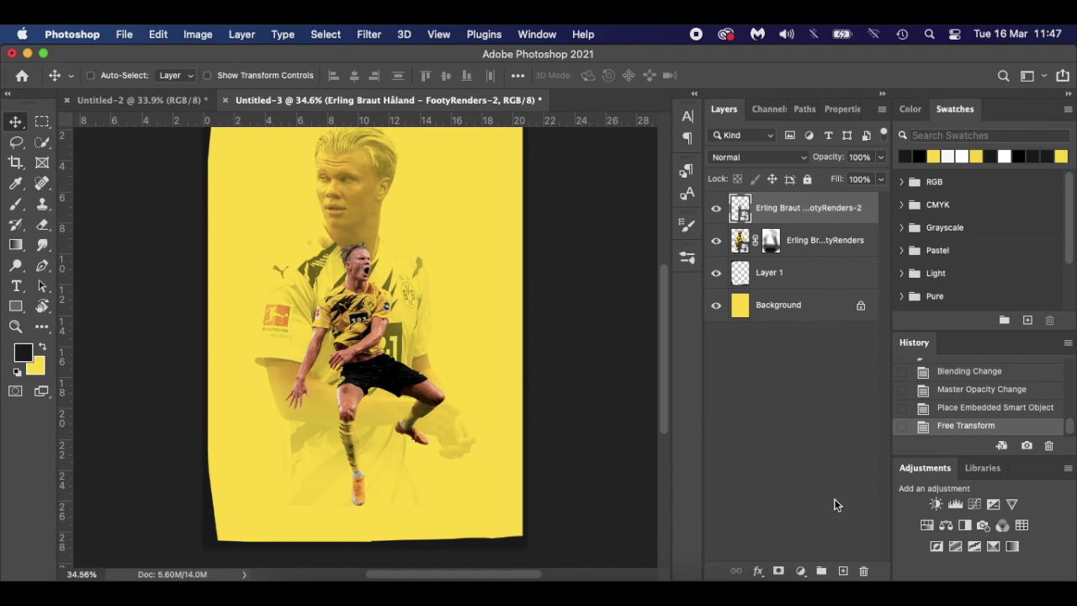
# Add a new layer and flatten the Soft Round brush tip into a thin ellipse
pyautogui.click(843, 571)
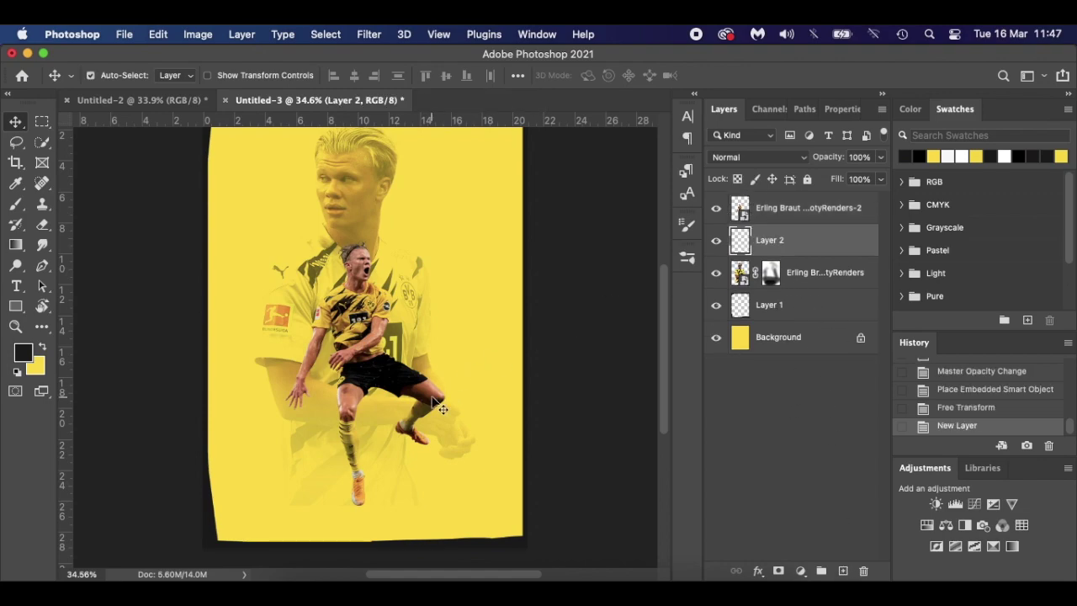
pyautogui.press('b')
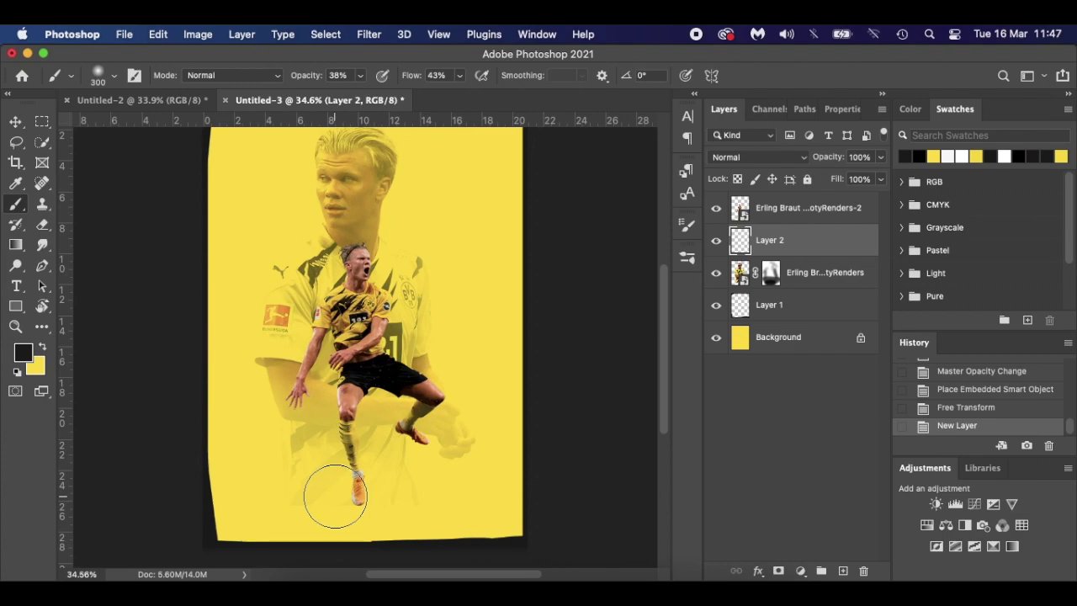
pyautogui.rightClick(334, 496)
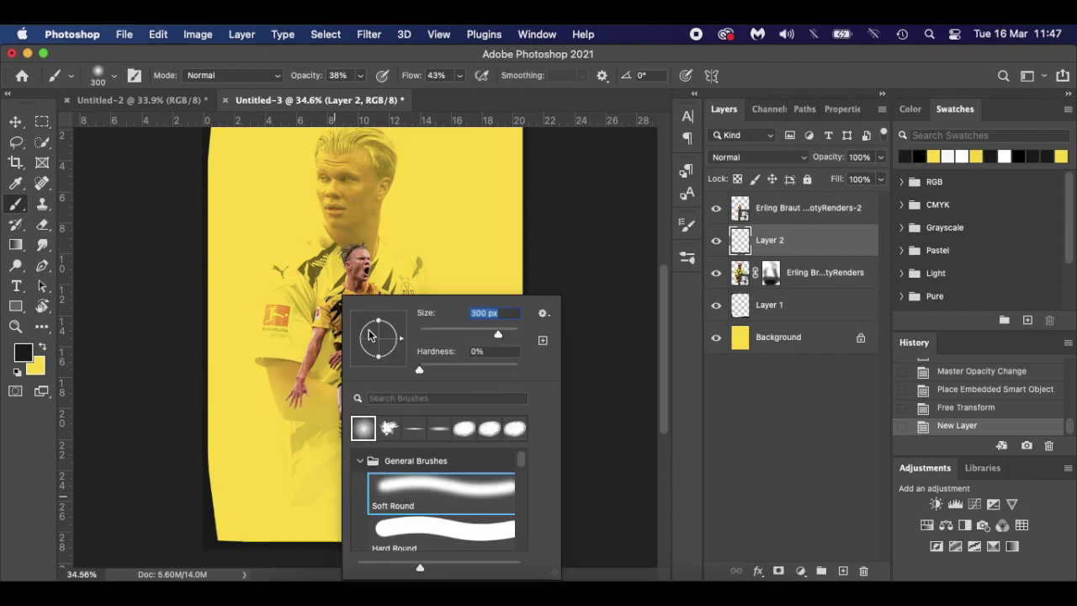
pyautogui.moveTo(378, 326); pyautogui.dragTo(382, 339)
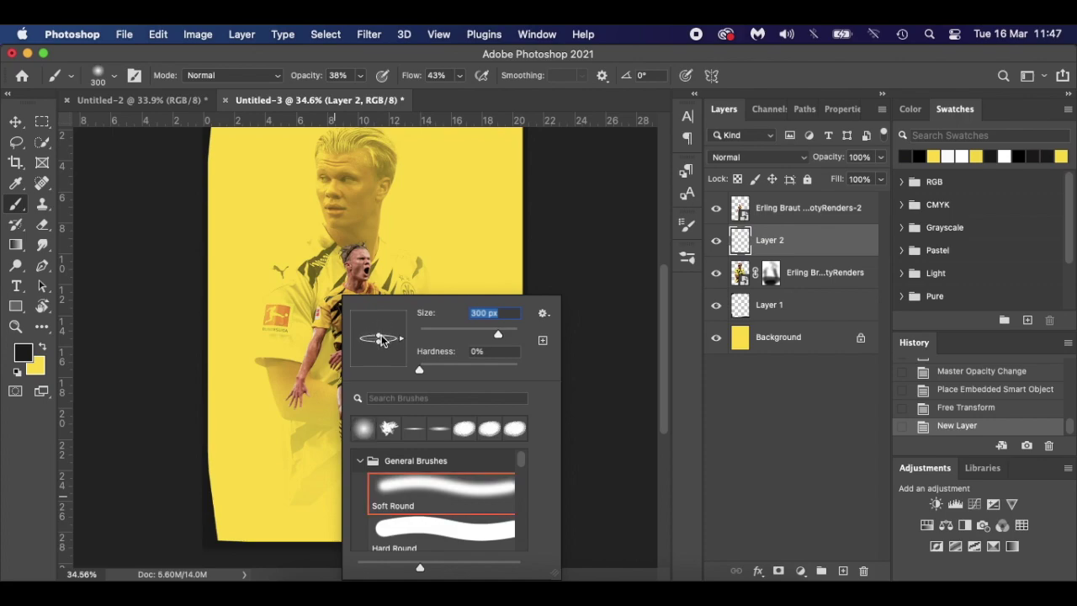
pyautogui.click(306, 497)
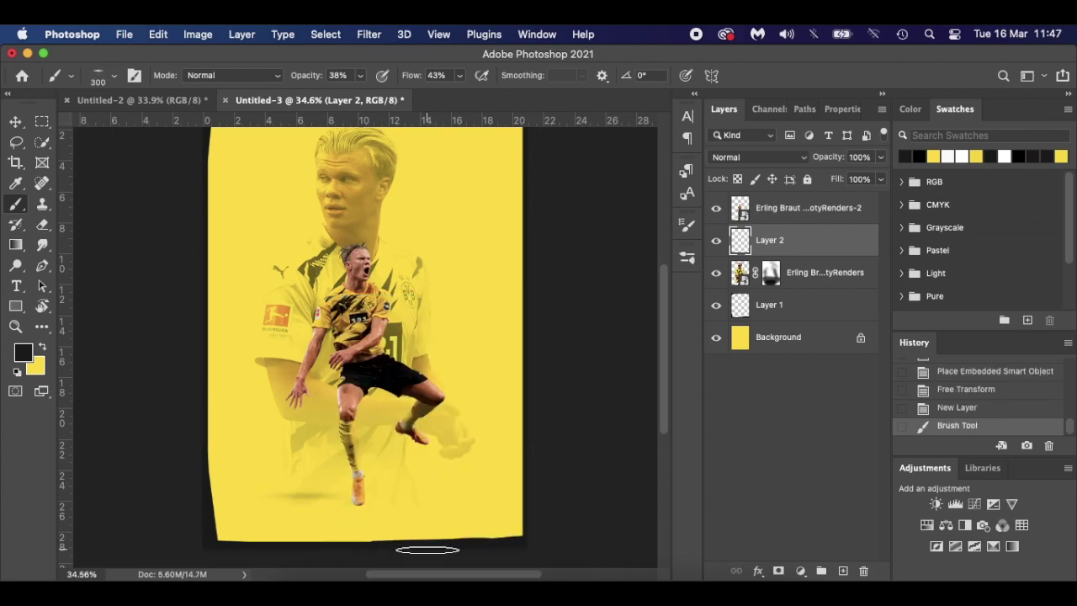
pyautogui.hotkey('ctrl', 'z')
# Paint a dark oval shadow under the player's feet at 100% opacity and flow
pyautogui.moveTo(307, 76); pyautogui.dragTo(485, 85)
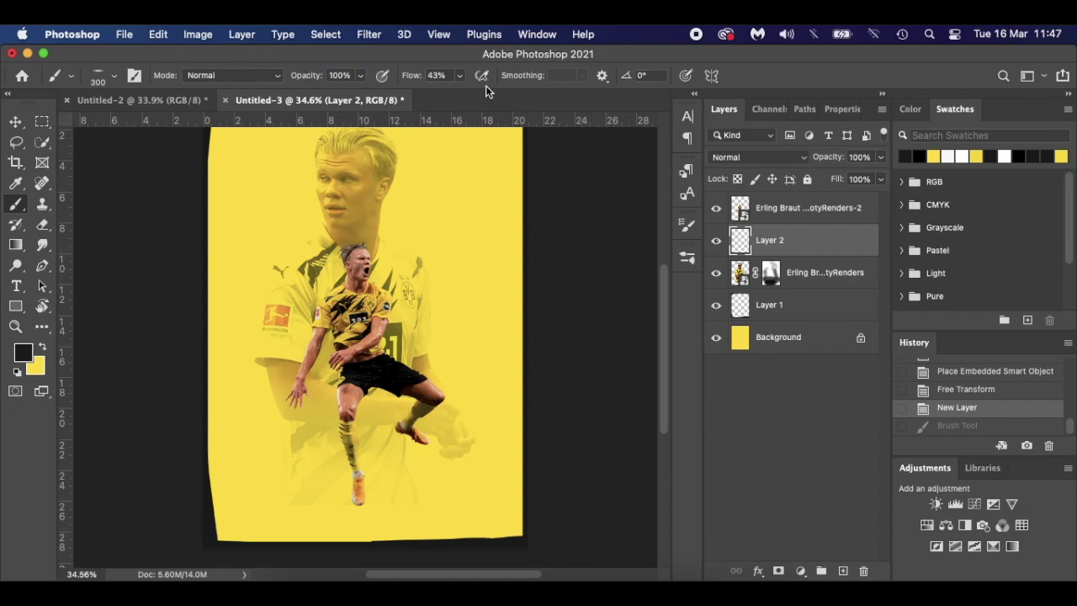
pyautogui.moveTo(410, 80); pyautogui.dragTo(553, 95)
pyautogui.click(362, 517)
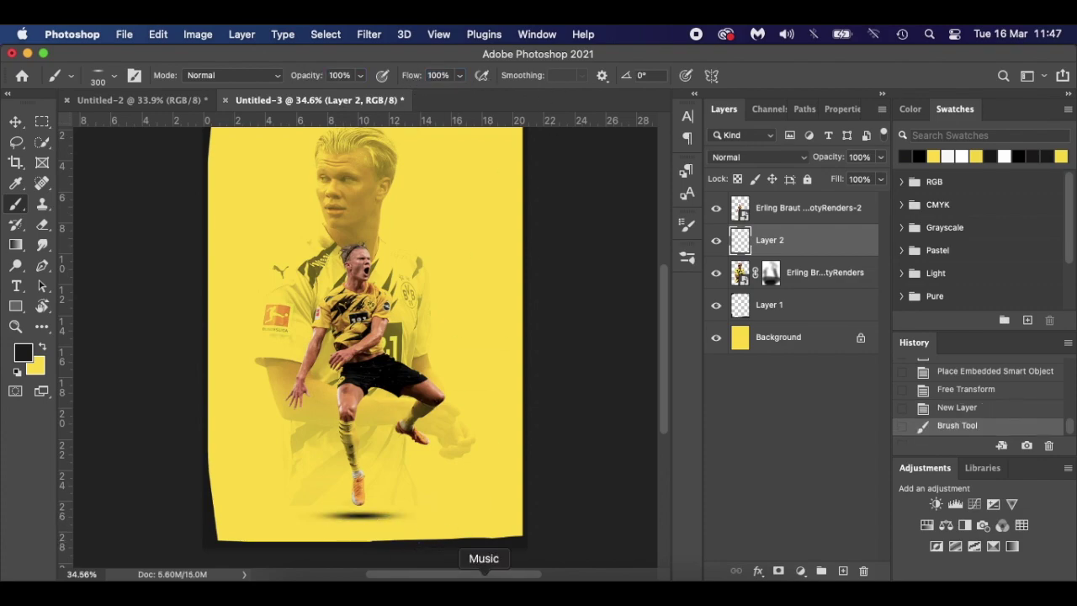
pyautogui.press('v')
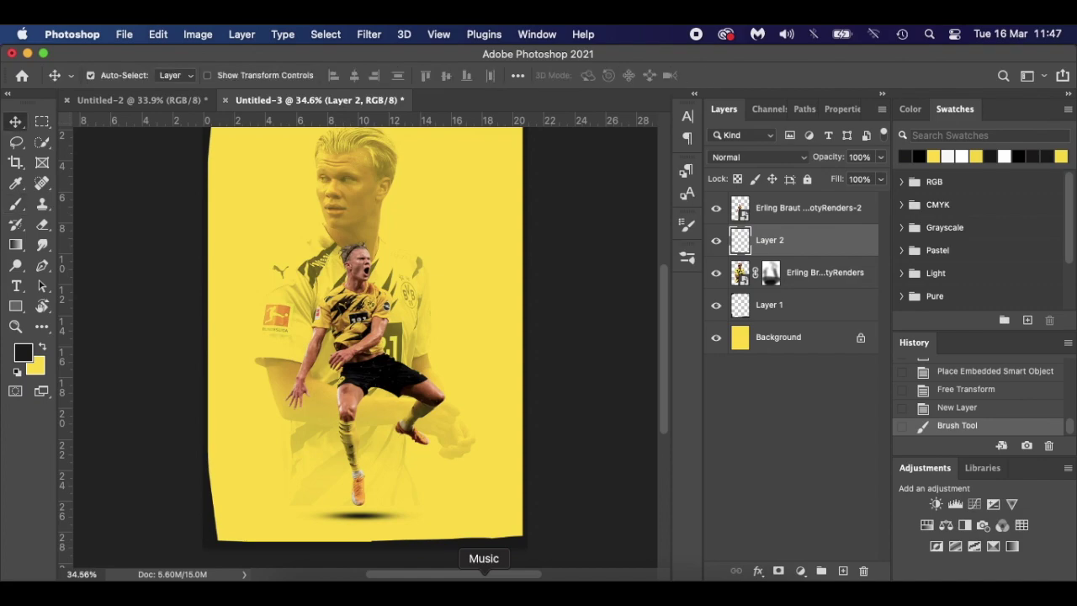
pyautogui.click(813, 212)
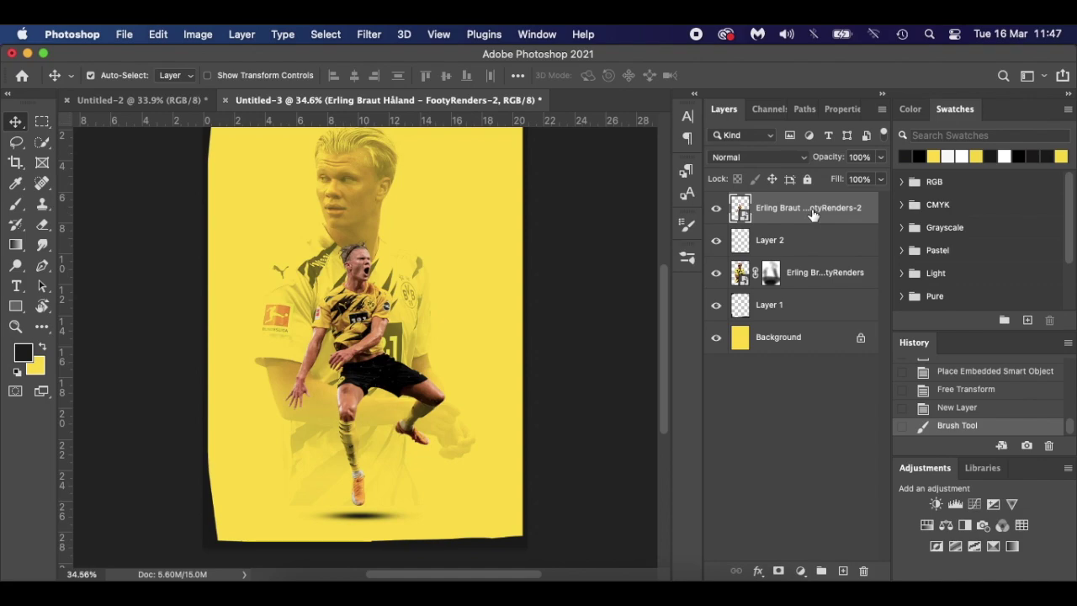
# Add a new layer clipped to the player cutout and reset colours to black and white
pyautogui.click(716, 208)
pyautogui.click(841, 571)
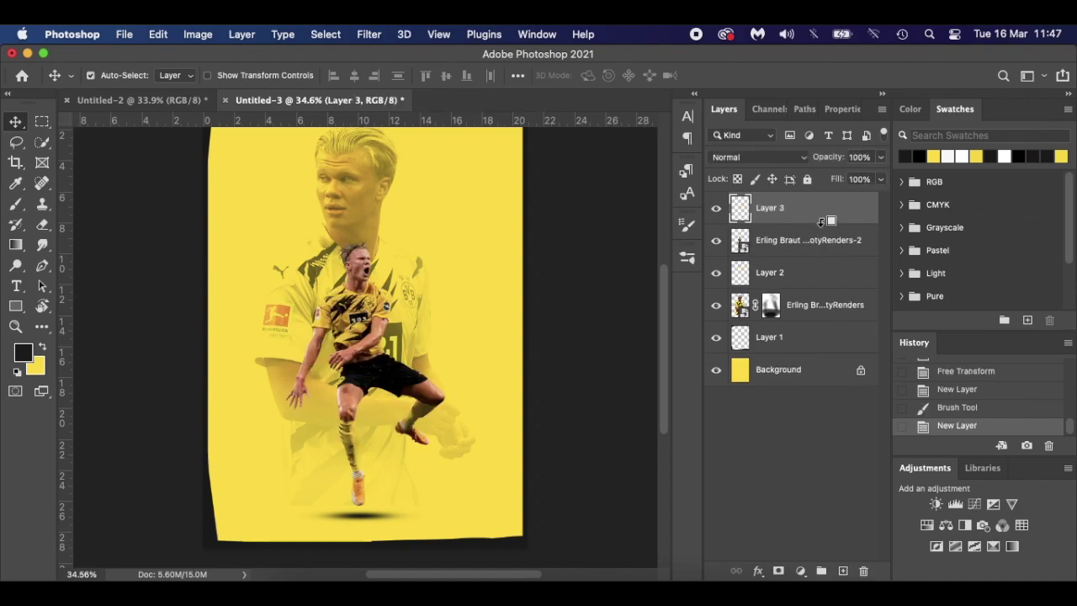
pyautogui.keyDown('alt'); pyautogui.click(828, 223); pyautogui.keyUp('alt')
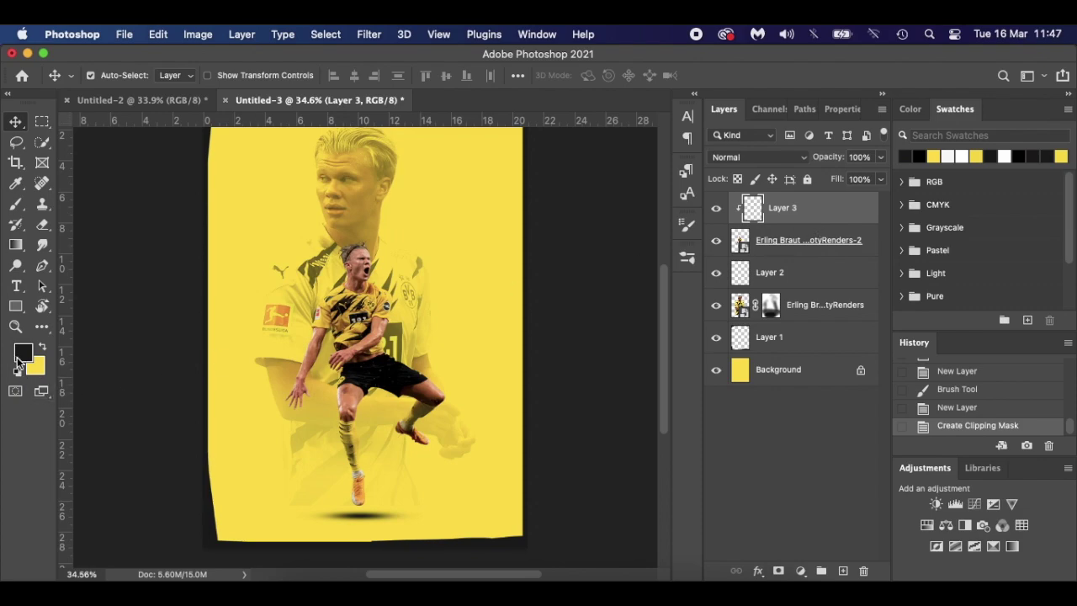
pyautogui.press('x')
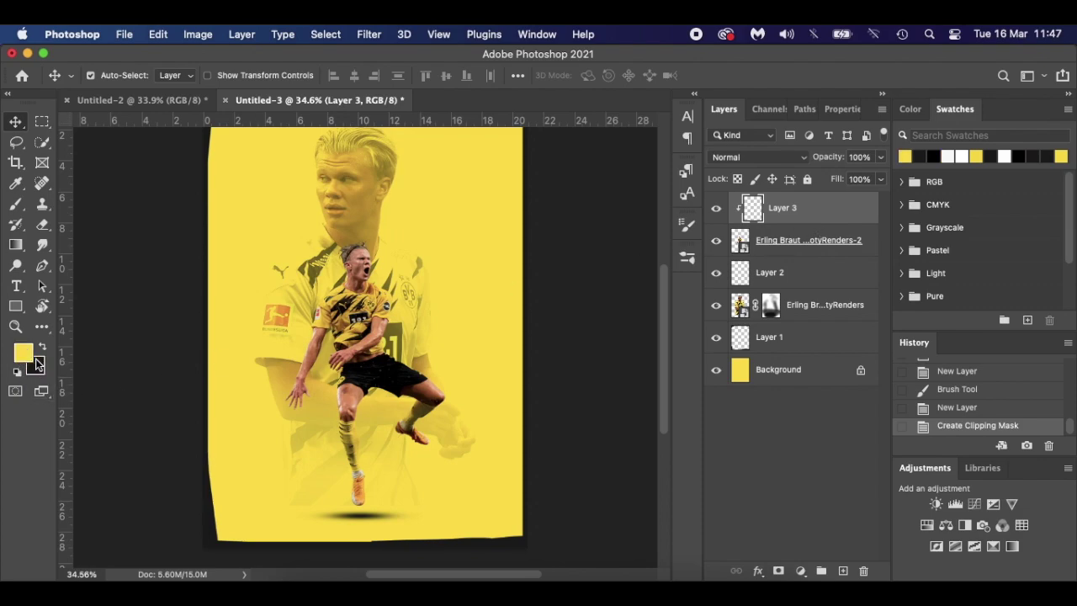
pyautogui.press('d')
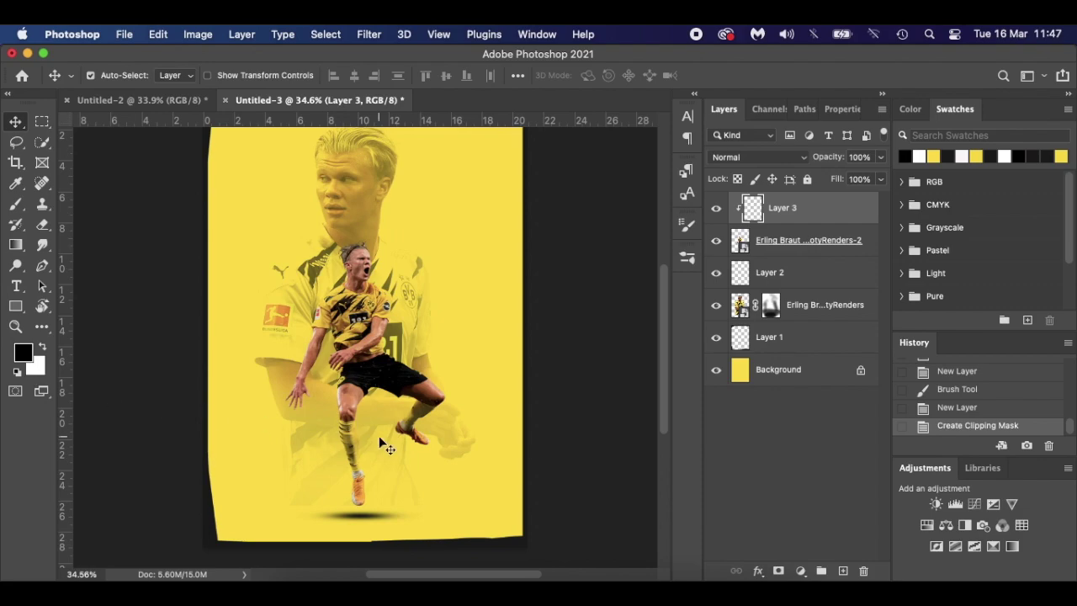
# Set up a smaller Soft Round brush with low opacity and flow
pyautogui.press('b')
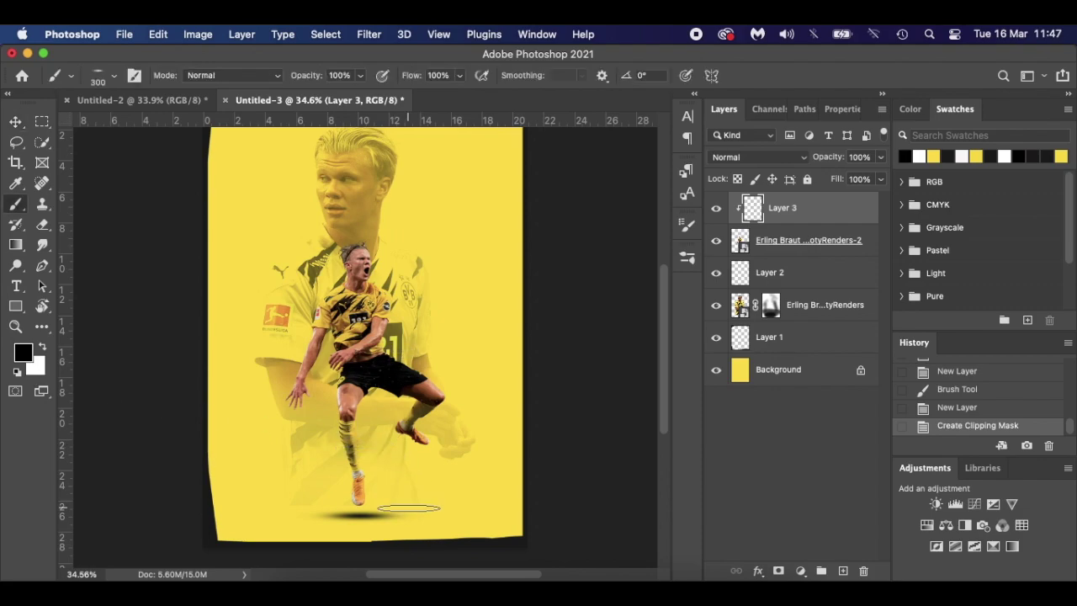
pyautogui.rightClick(414, 501)
pyautogui.click(465, 490)
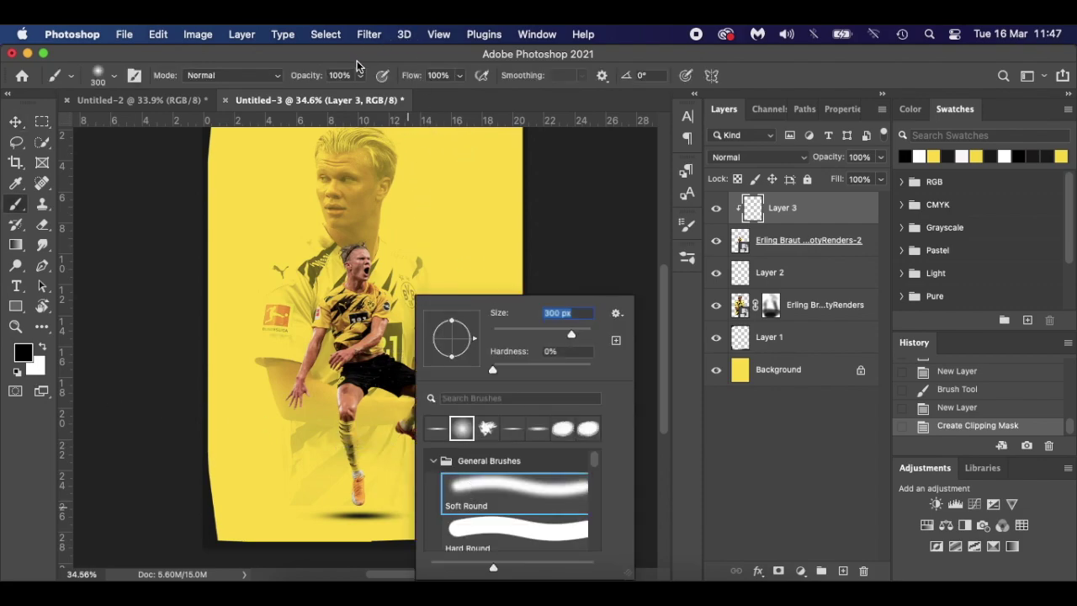
pyautogui.moveTo(304, 79); pyautogui.dragTo(252, 75)
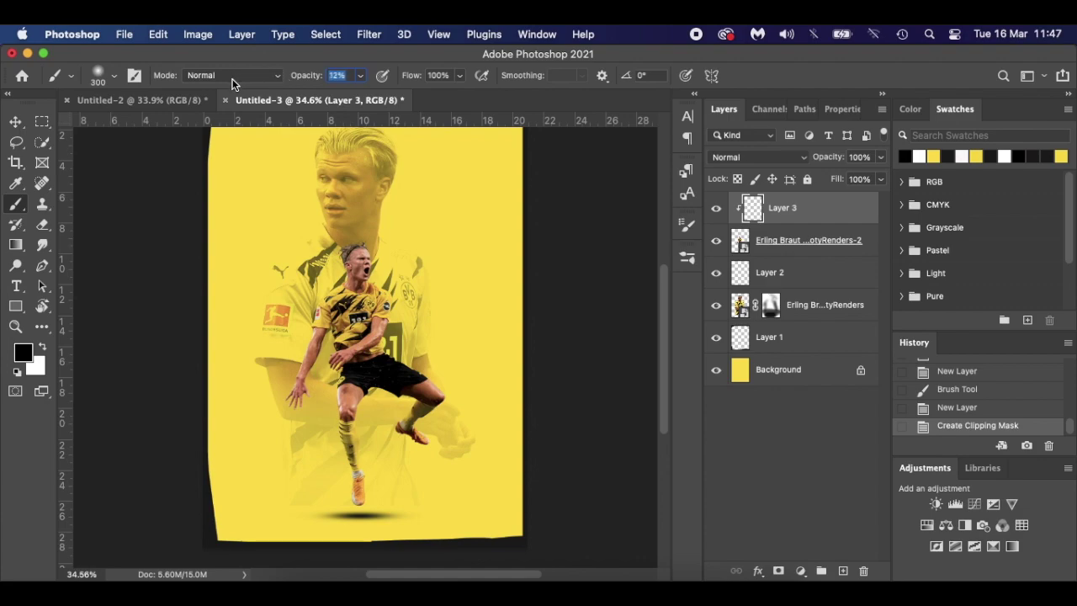
pyautogui.moveTo(411, 81); pyautogui.dragTo(341, 79)
pyautogui.press('[')
pyautogui.press('[')
pyautogui.press('[')
pyautogui.press('[')
pyautogui.press('[')
pyautogui.press('[')
pyautogui.press('[')
pyautogui.press('[')
pyautogui.press('[')
pyautogui.scroll(3, 364, 471)
pyautogui.scroll(3, 364, 471)
pyautogui.scroll(-1, 363, 471)
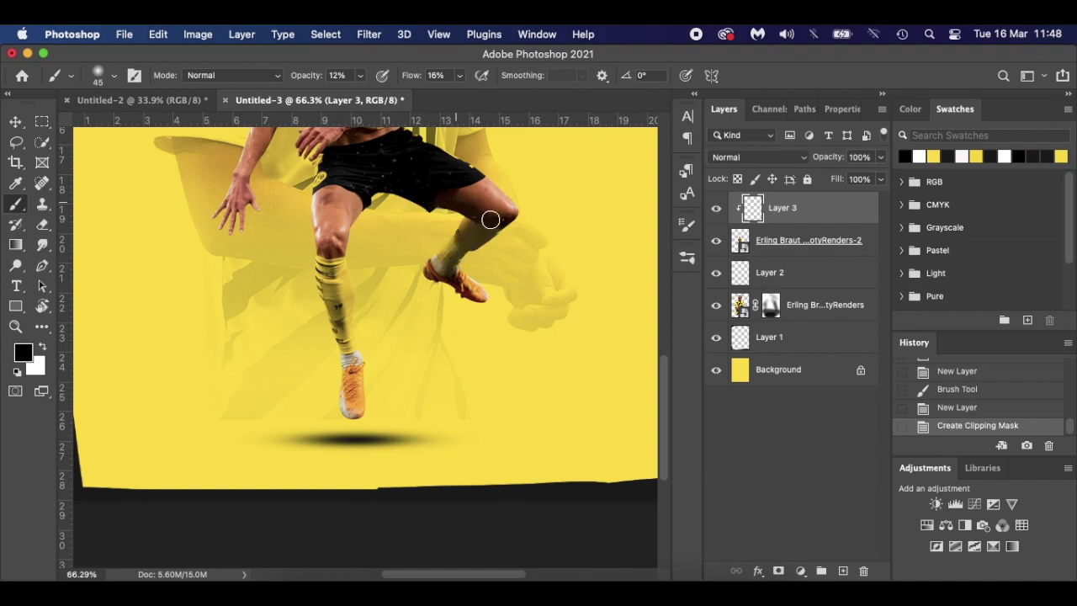
# Paint faint dark shading on both boots and the player's leg
pyautogui.click(449, 290)
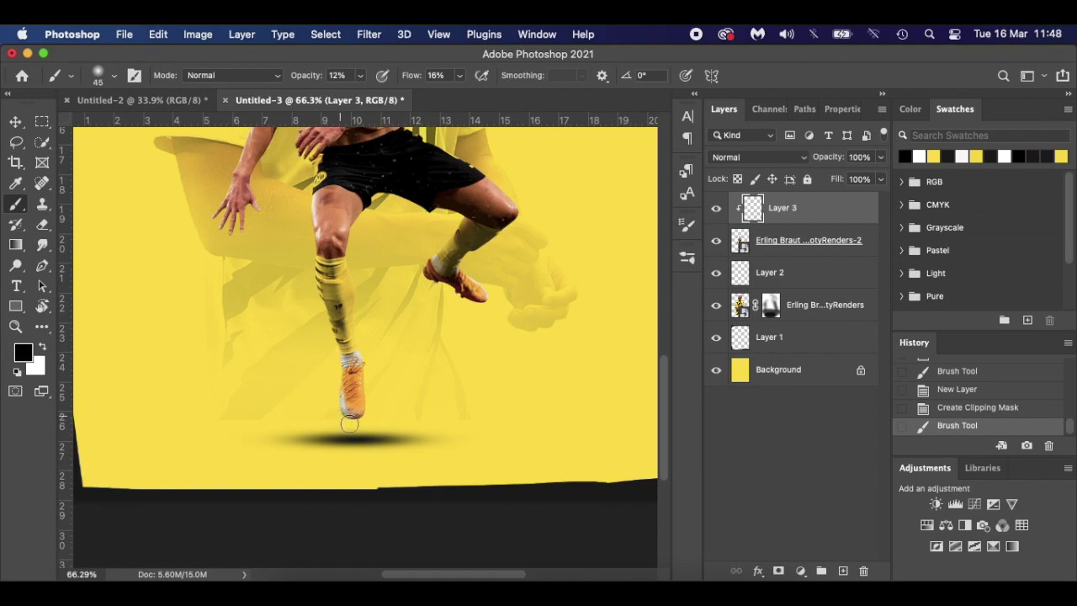
pyautogui.click(354, 419)
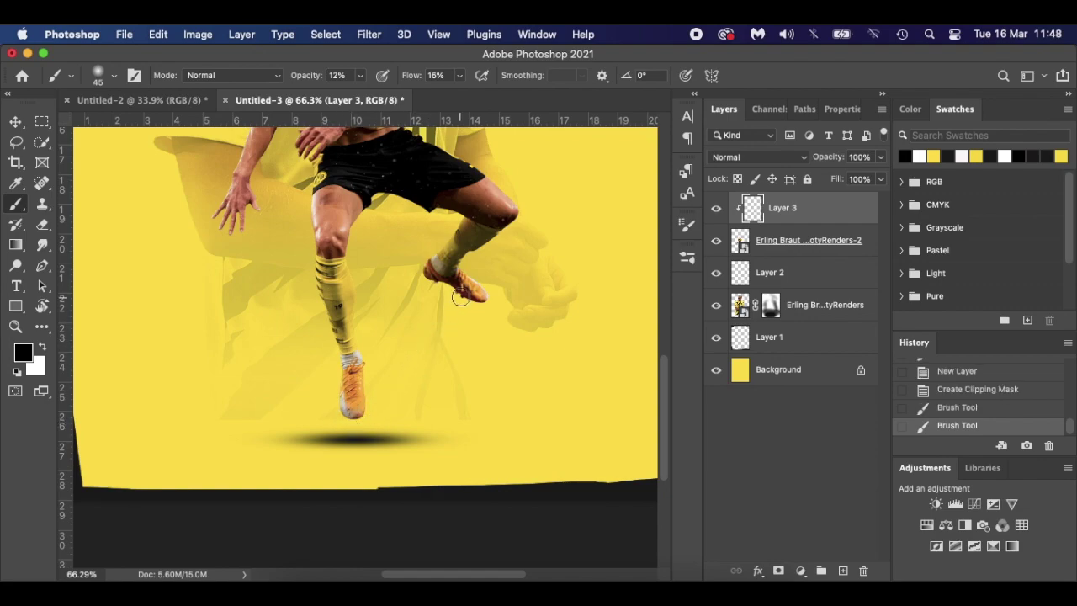
pyautogui.click(457, 290)
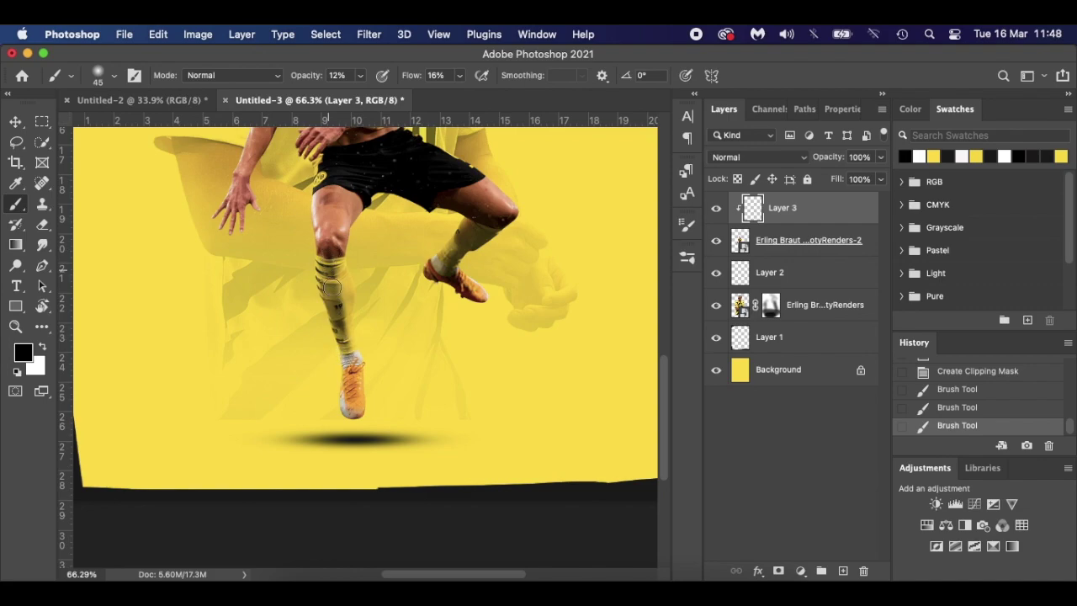
pyautogui.click(332, 288)
pyautogui.scroll(5, 373, 248)
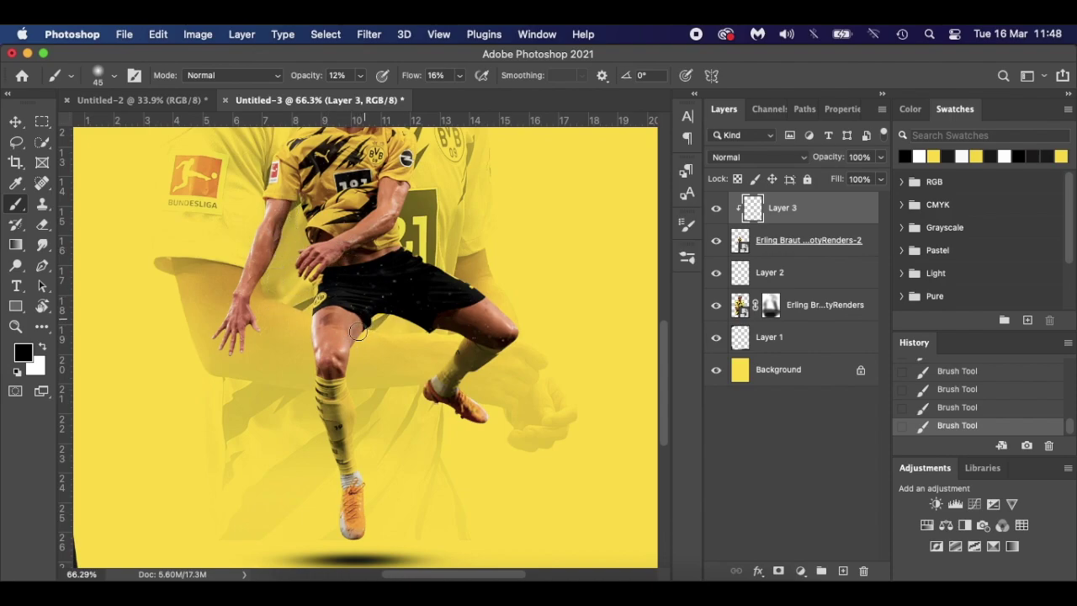
pyautogui.press('super+0')
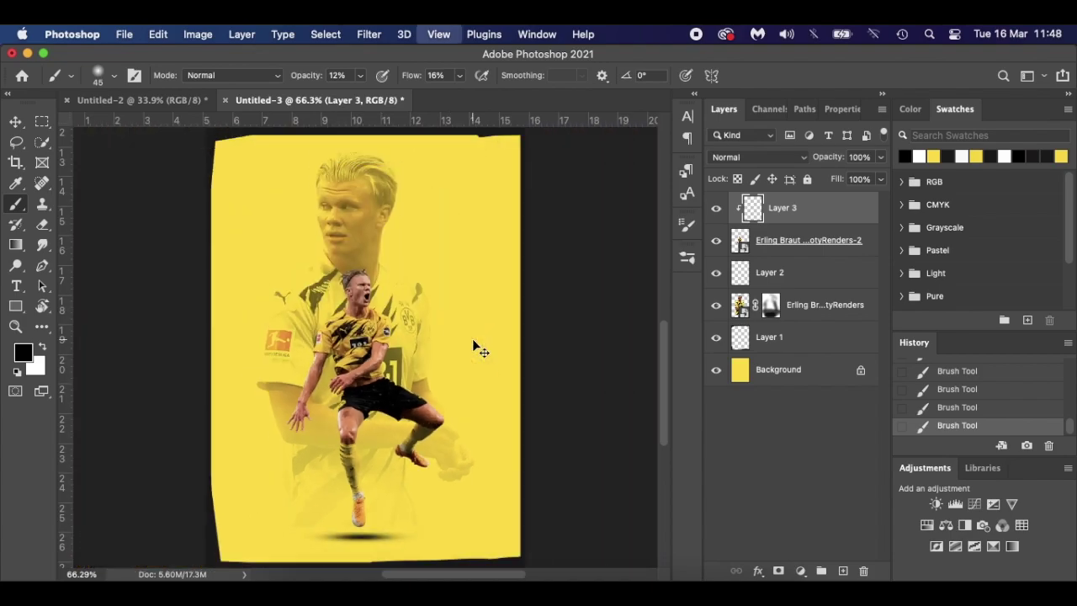
# Create a new empty layer below the jumping player cutout
pyautogui.click(715, 210)
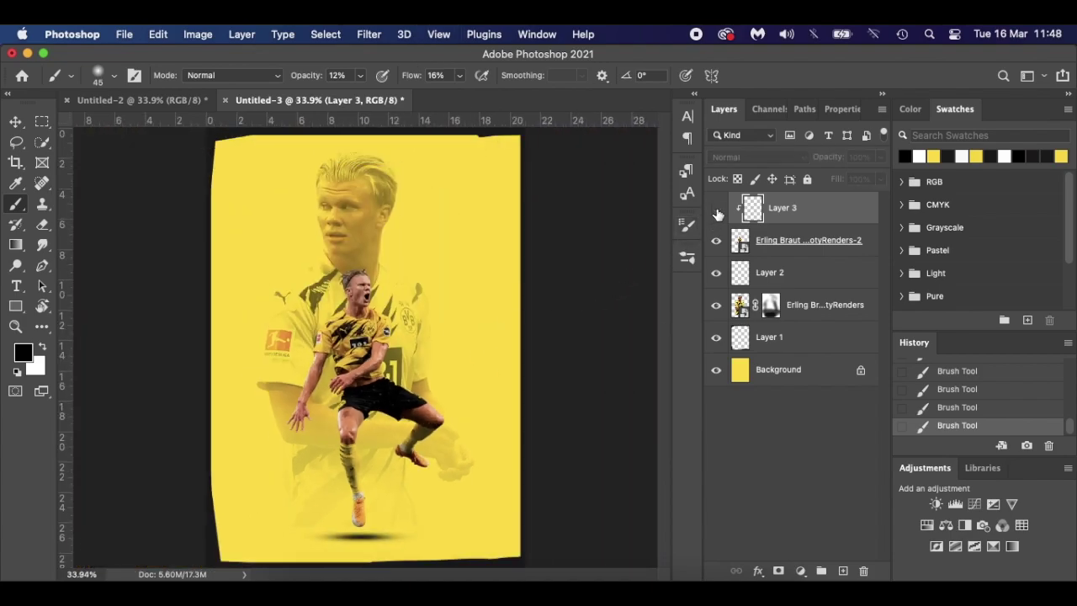
pyautogui.click(716, 211)
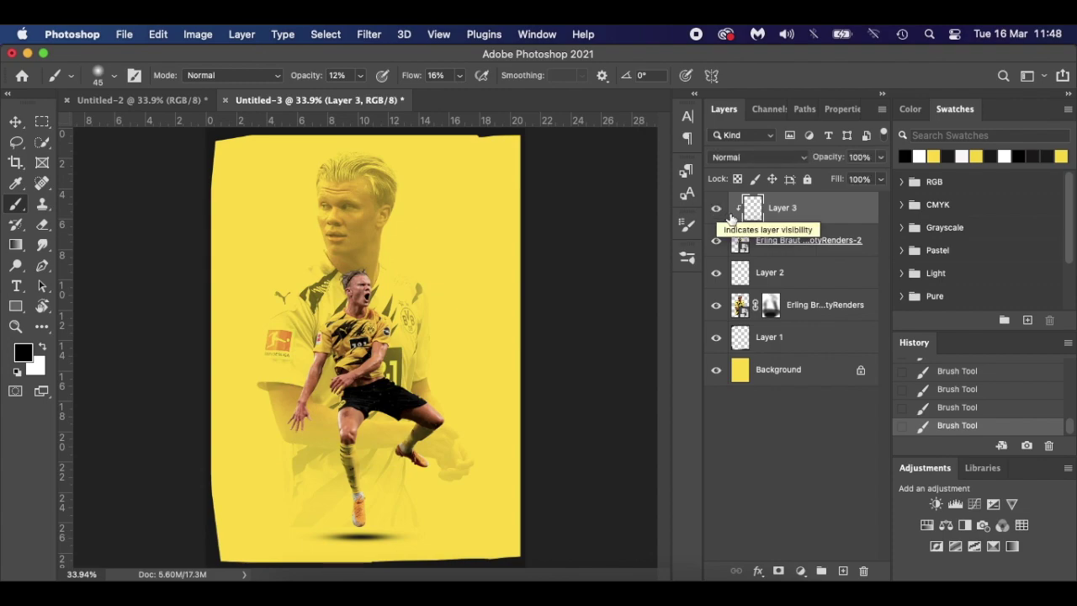
pyautogui.click(846, 251)
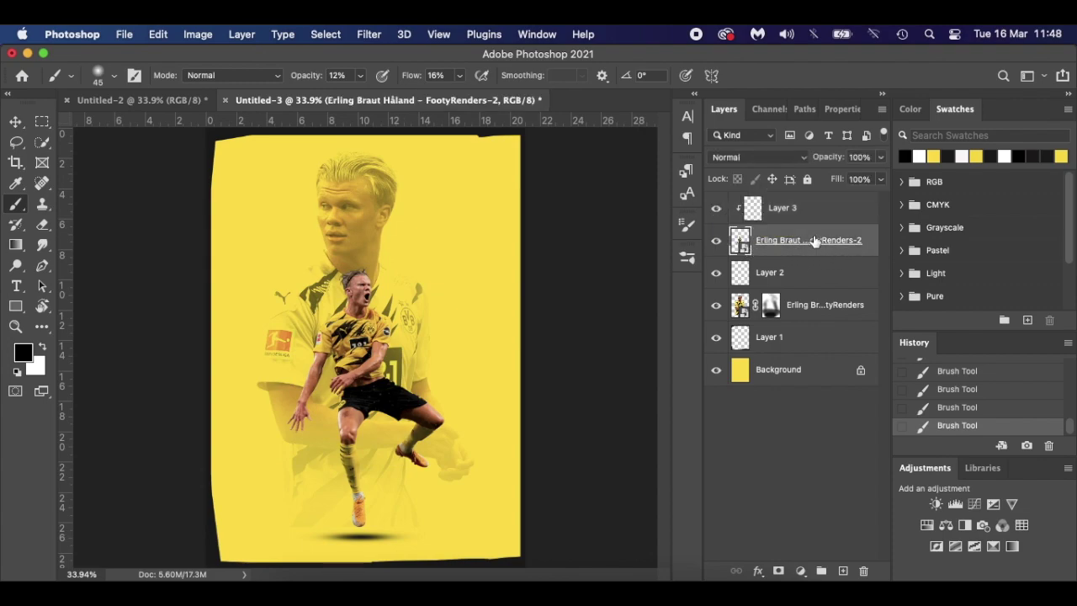
pyautogui.click(715, 241)
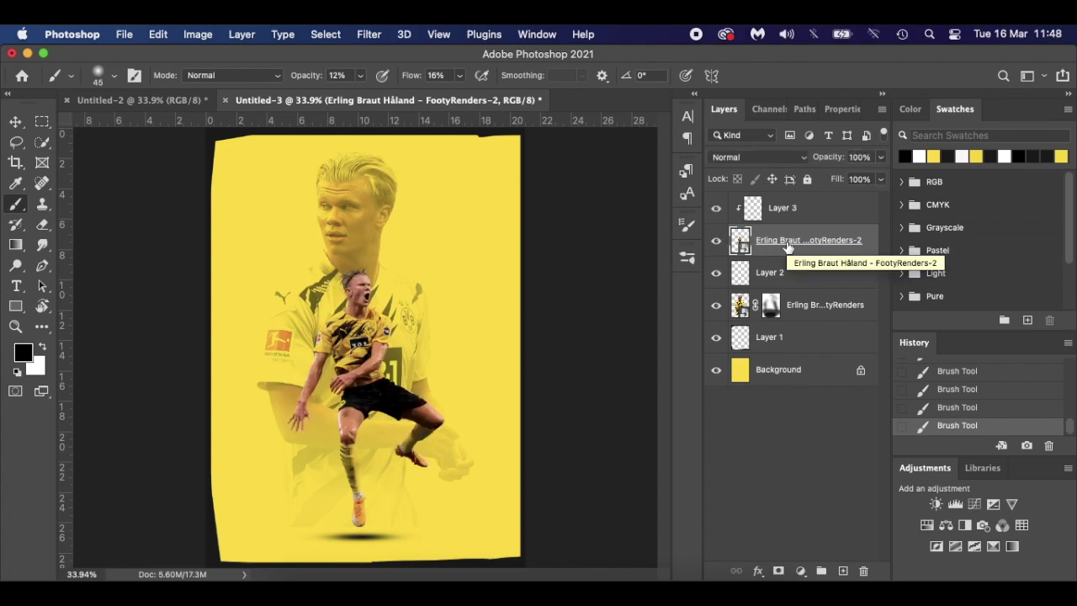
pyautogui.click(843, 571)
pyautogui.click(716, 305)
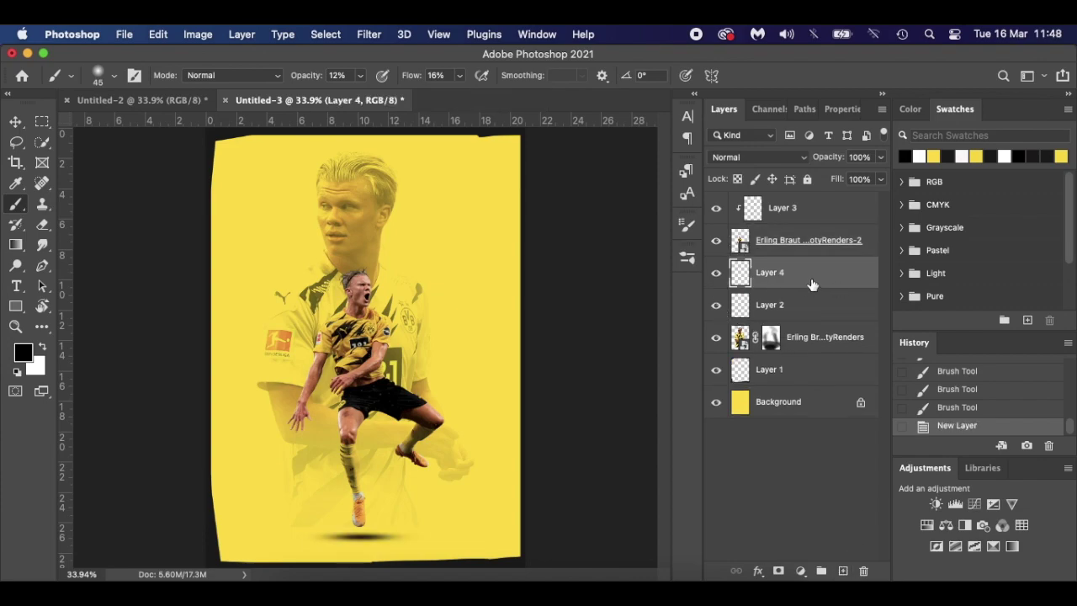
# Use the Pen tool in Shape mode with white fill, starting at the player's feet
pyautogui.press('p')
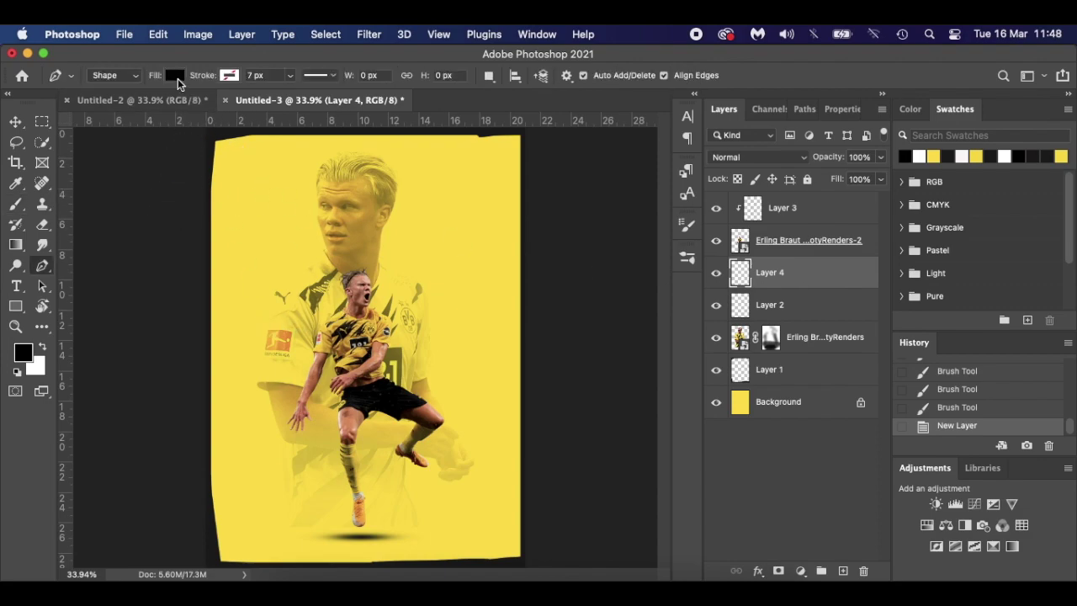
pyautogui.click(175, 76)
pyautogui.click(88, 160)
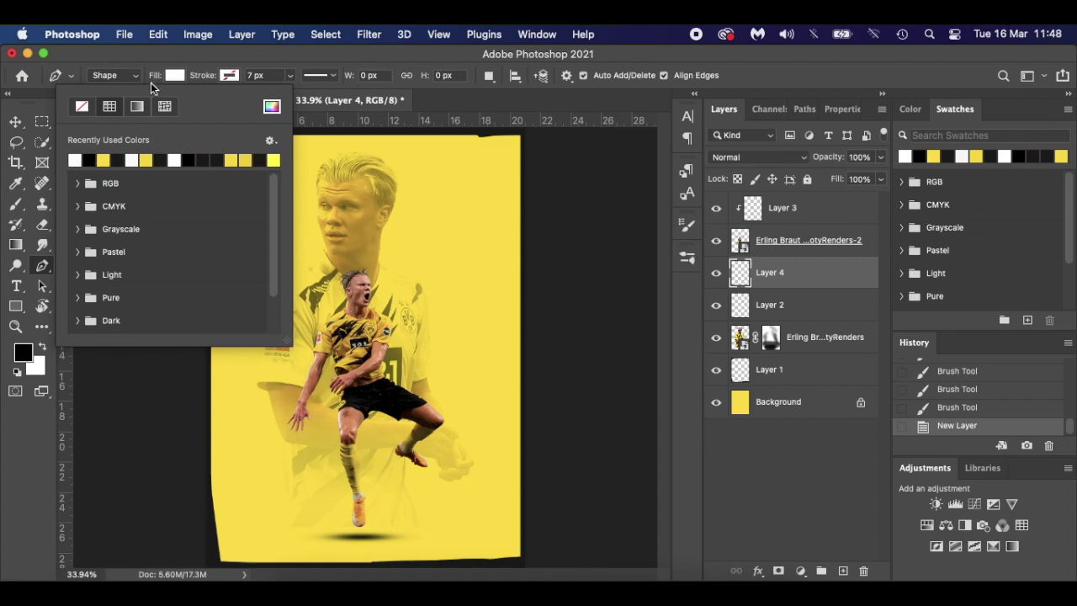
pyautogui.click(174, 76)
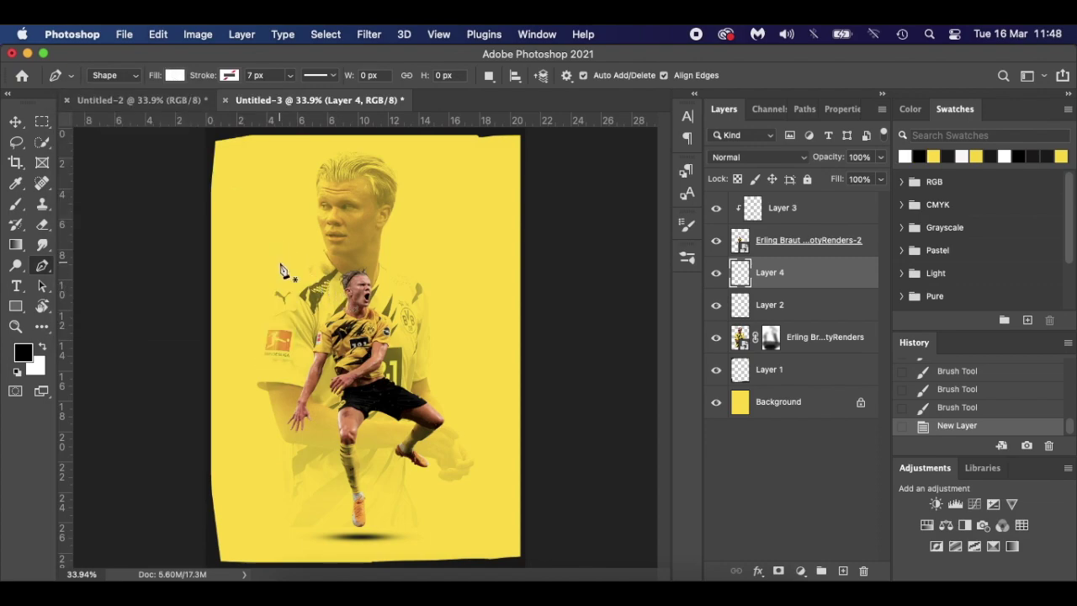
pyautogui.click(349, 530)
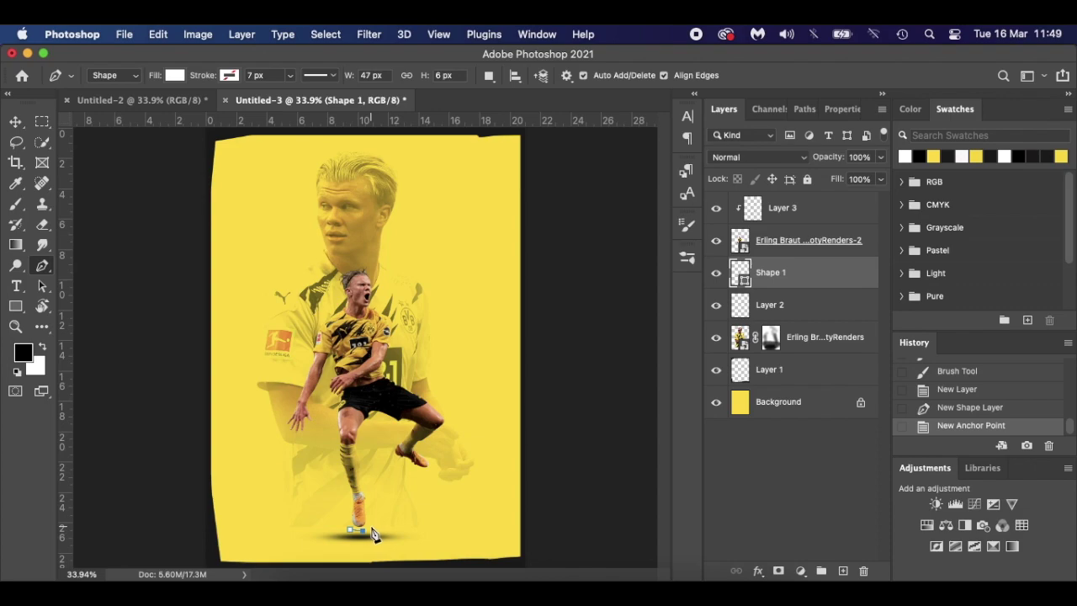
# Trace the white outline up the leg, around the calf, foot and thigh
pyautogui.click(371, 523)
pyautogui.click(369, 510)
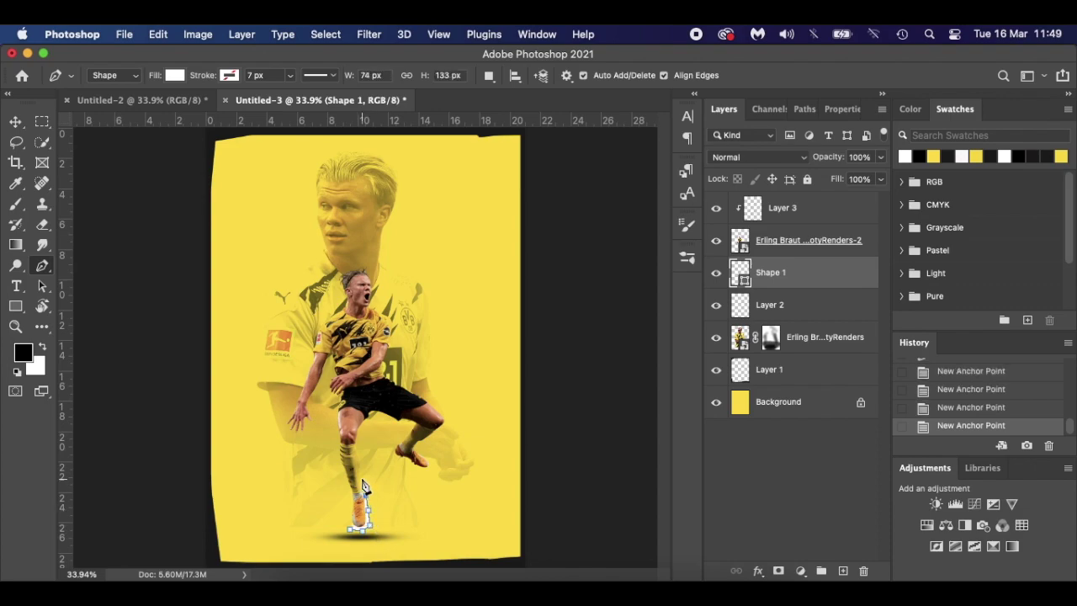
pyautogui.click(361, 475)
pyautogui.click(360, 448)
pyautogui.click(370, 417)
pyautogui.click(391, 419)
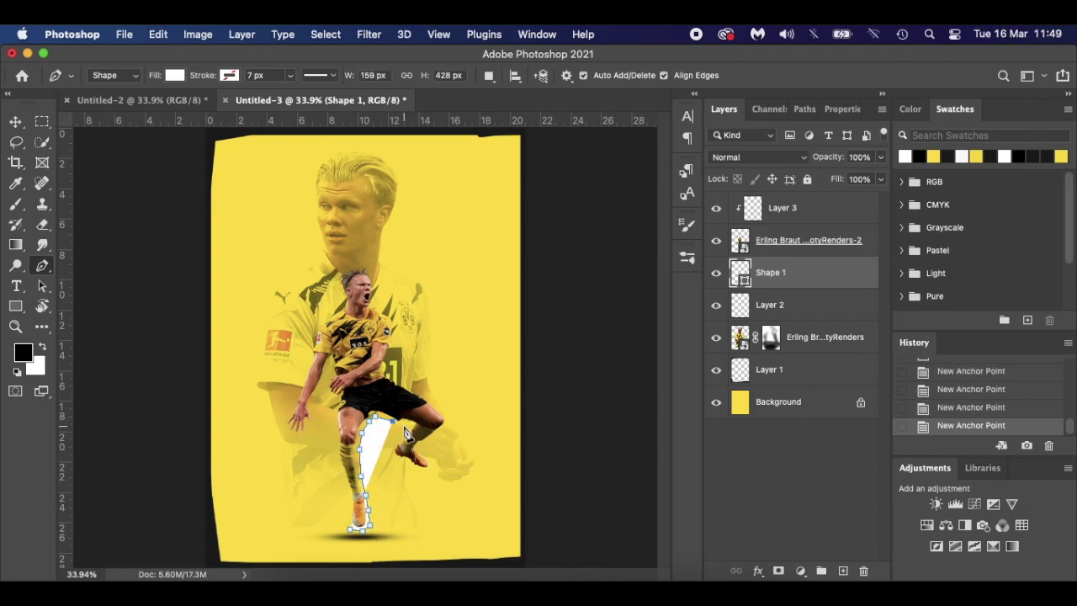
pyautogui.click(392, 452)
pyautogui.click(412, 468)
pyautogui.click(428, 440)
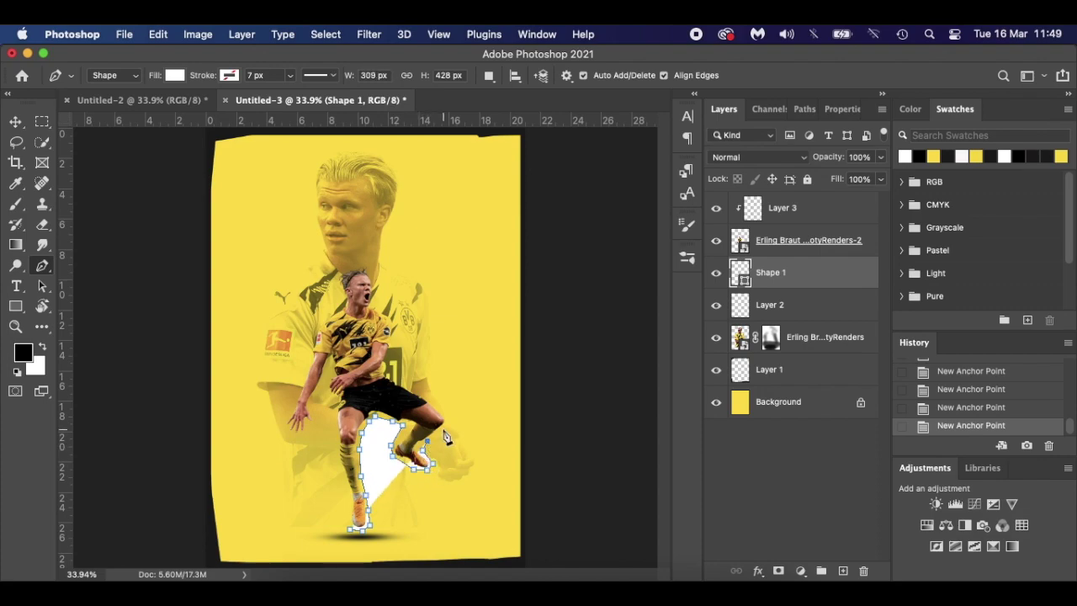
pyautogui.click(447, 416)
pyautogui.click(424, 396)
pyautogui.click(387, 360)
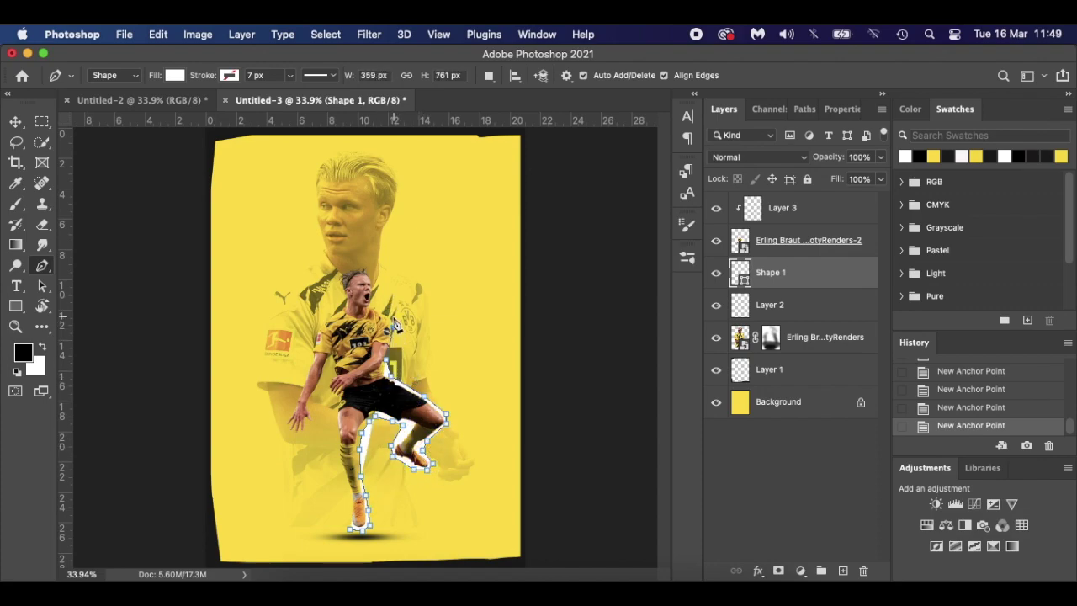
# Continue the outline up the torso, around the head and down the arm
pyautogui.click(392, 316)
pyautogui.click(377, 293)
pyautogui.click(367, 269)
pyautogui.click(338, 280)
pyautogui.click(342, 313)
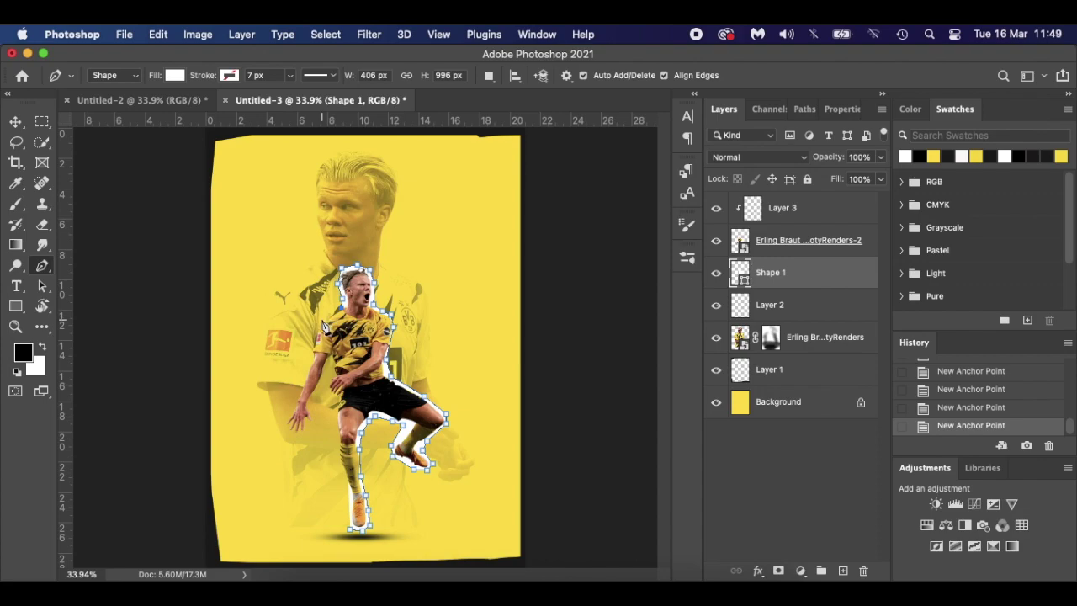
pyautogui.click(321, 330)
pyautogui.click(310, 370)
pyautogui.click(289, 412)
pyautogui.click(299, 432)
# Close the outline down the inner leg at the foot, then select the top layer
pyautogui.click(330, 395)
pyautogui.click(335, 441)
pyautogui.click(342, 463)
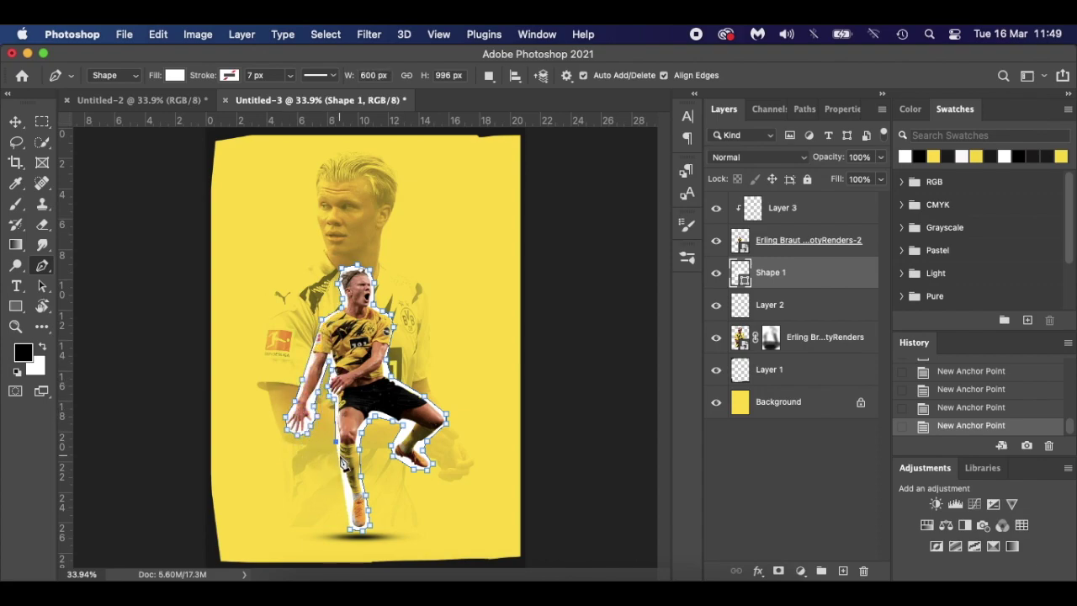
pyautogui.click(347, 492)
pyautogui.click(352, 512)
pyautogui.click(357, 530)
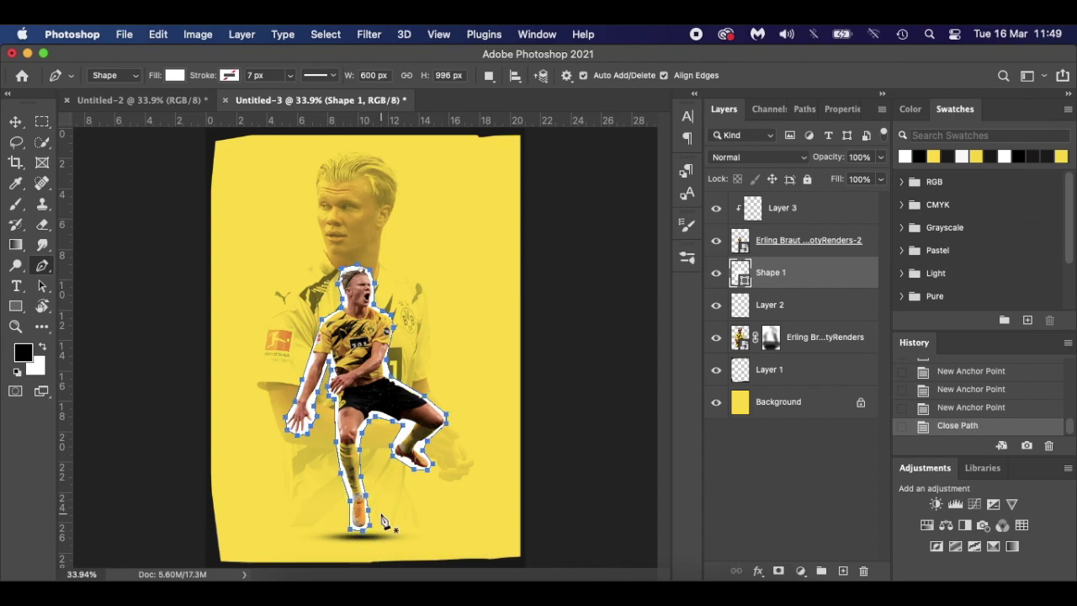
pyautogui.press('Return')
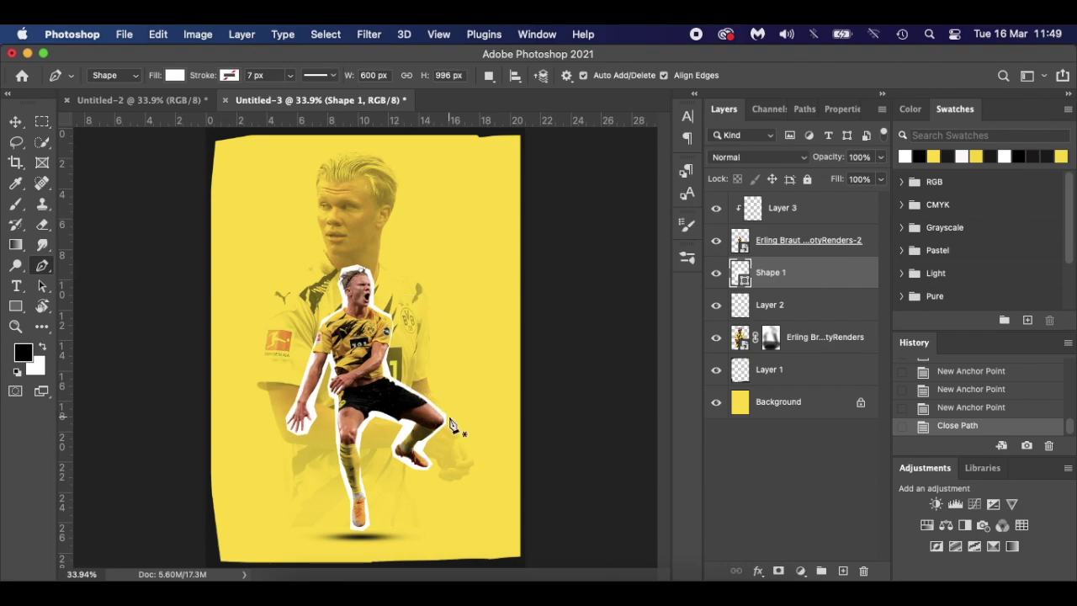
pyautogui.click(845, 217)
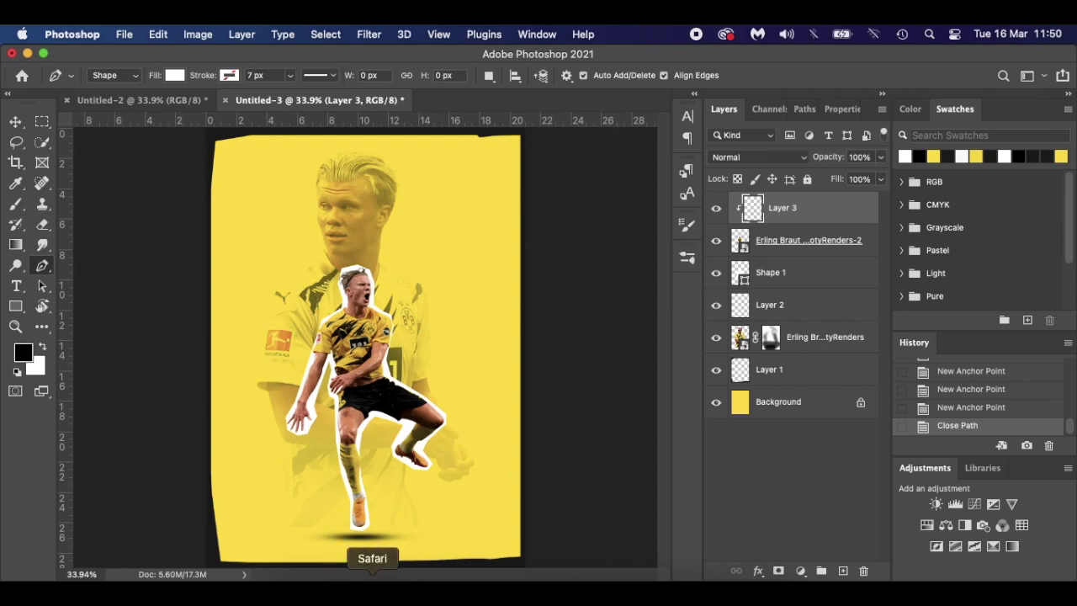
# Place the dust texture from Finder and rotate it 90° counter-clockwise, then 180°
pyautogui.click(300, 588)
pyautogui.moveTo(450, 186); pyautogui.dragTo(234, 340)
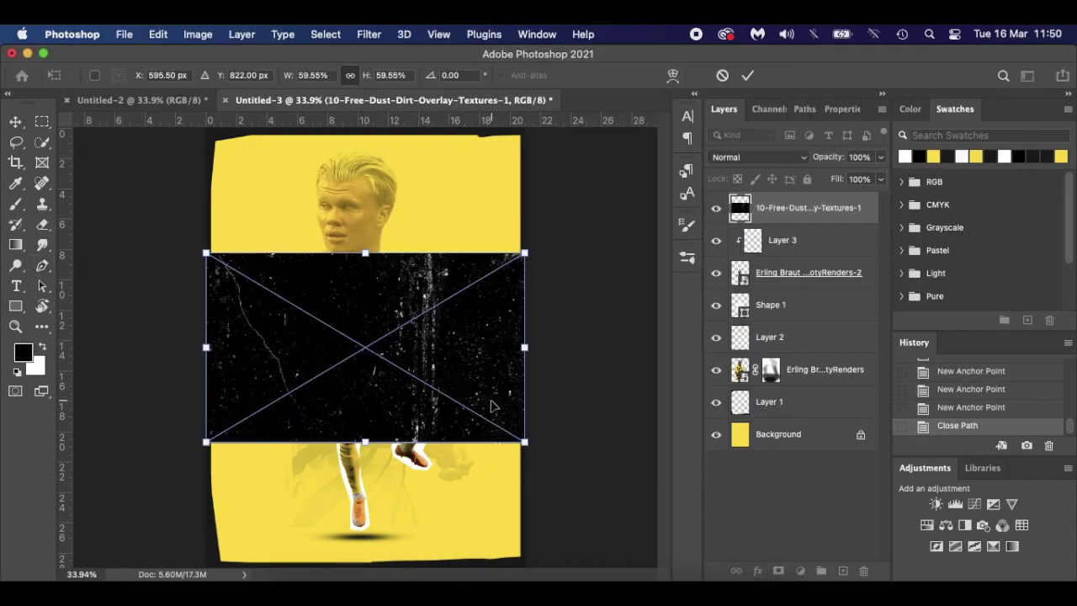
pyautogui.rightClick(472, 366)
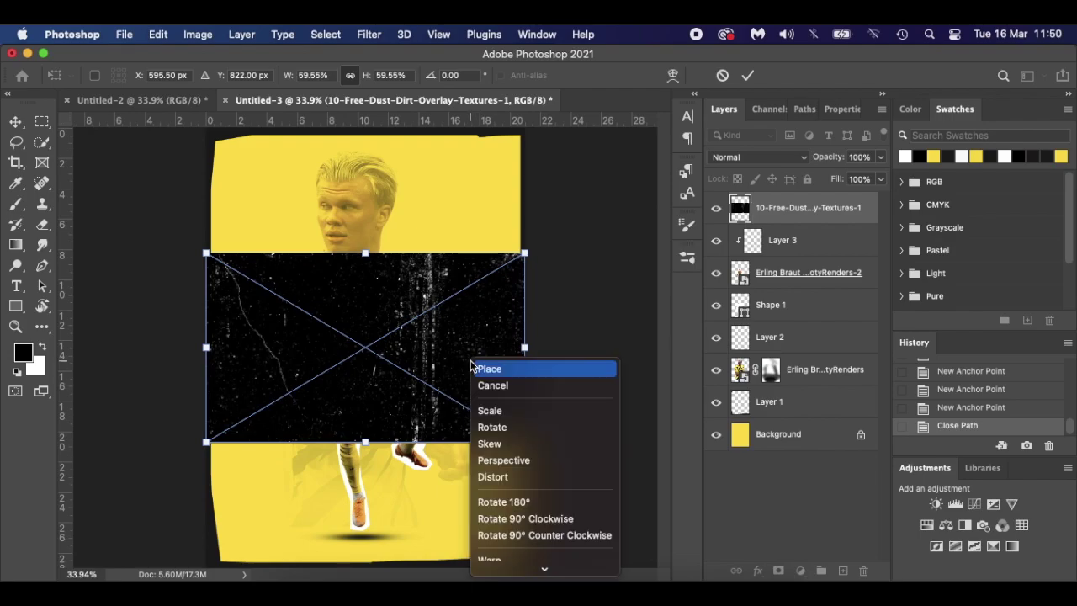
pyautogui.click(508, 534)
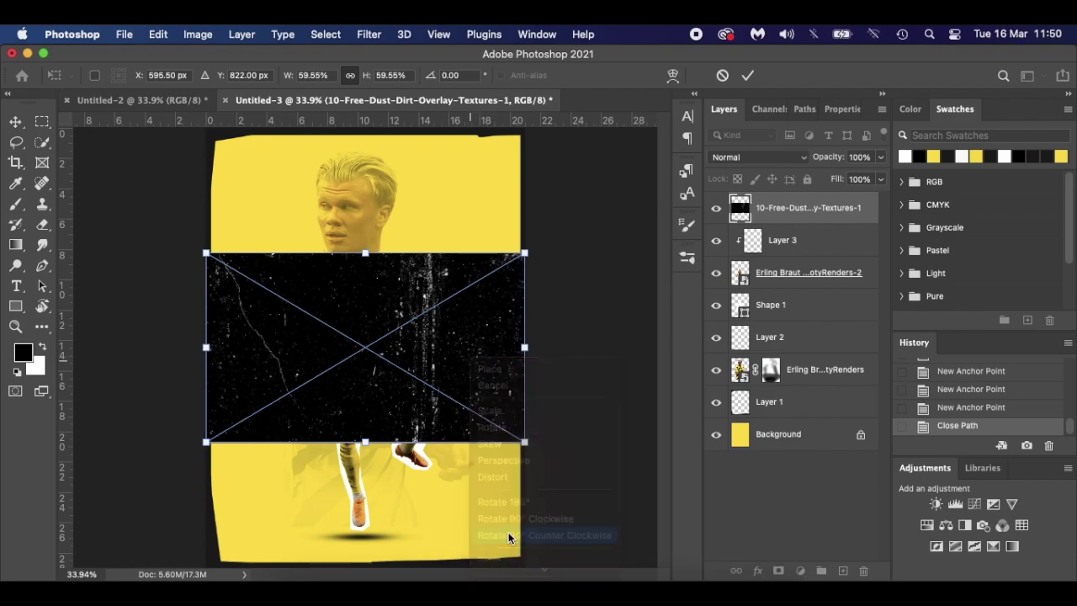
pyautogui.rightClick(422, 353)
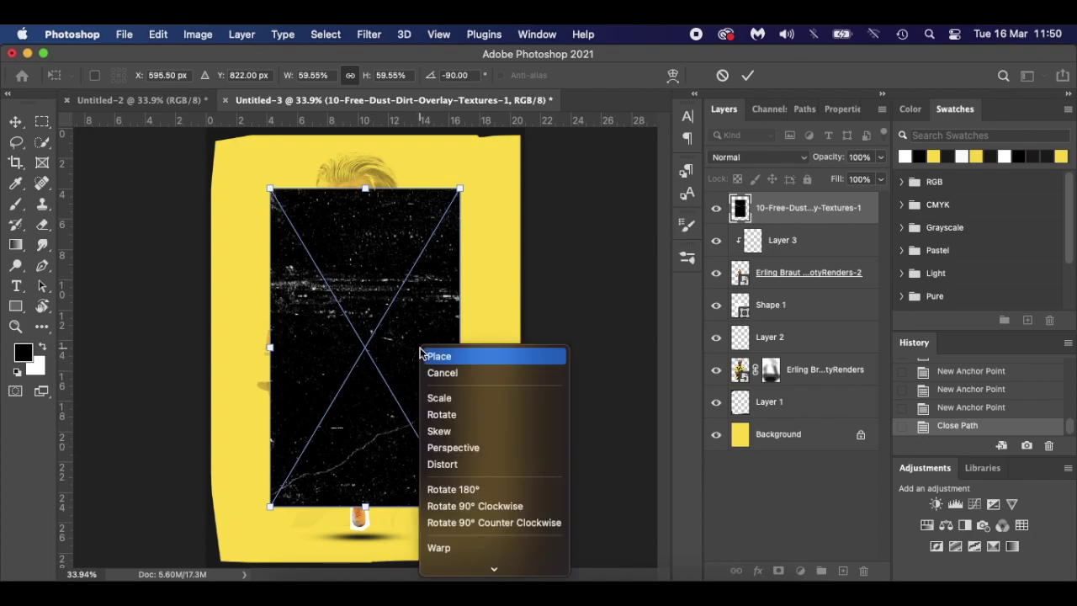
pyautogui.click(467, 489)
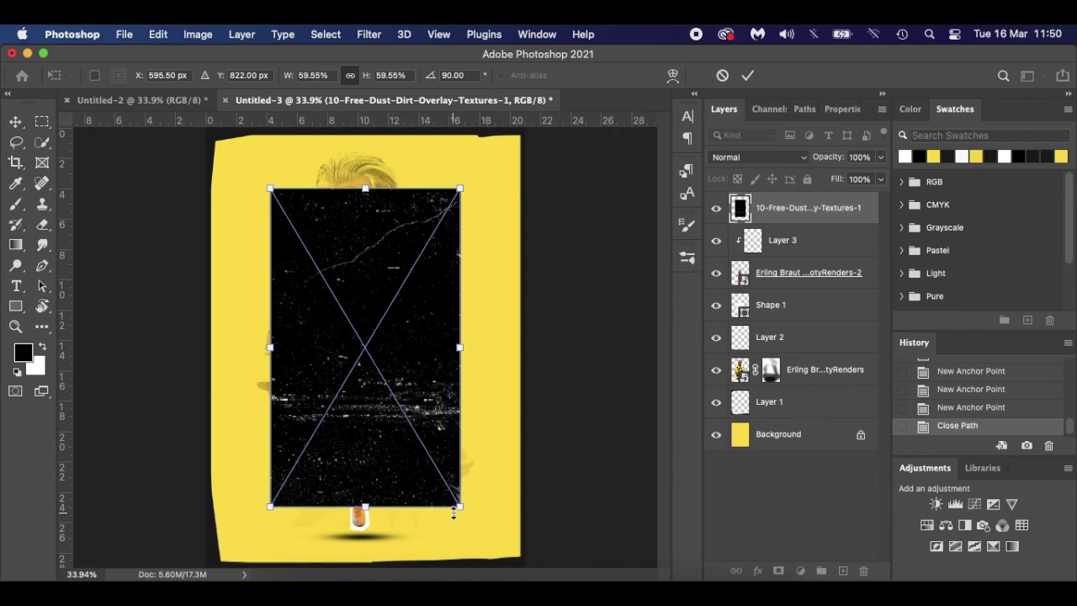
# Stretch the dust texture to cover the full poster and commit it
pyautogui.moveTo(467, 510); pyautogui.dragTo(501, 568)
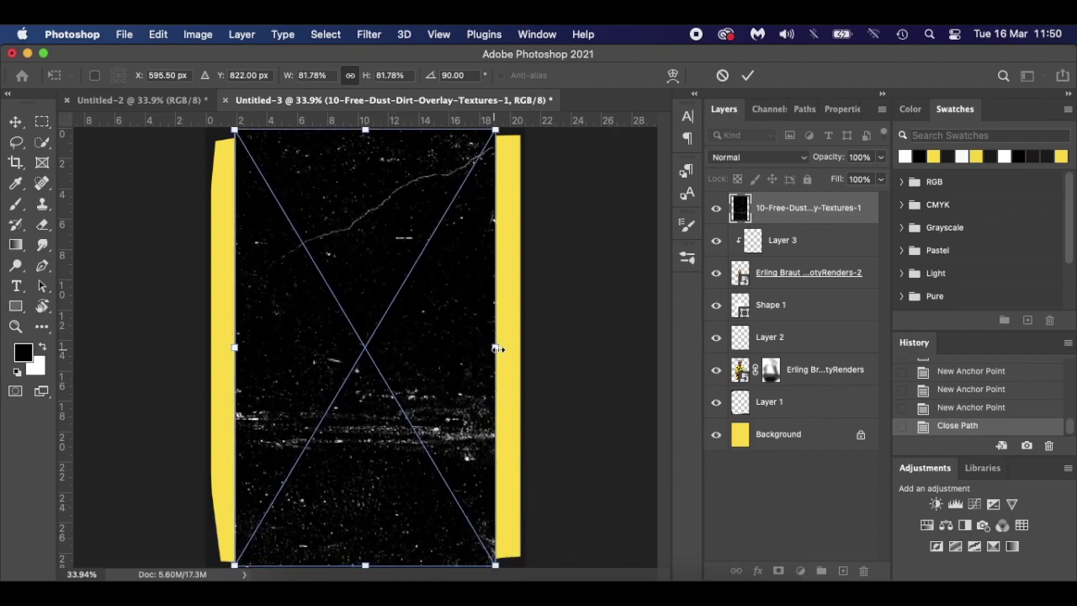
pyautogui.moveTo(496, 348); pyautogui.dragTo(523, 348)
pyautogui.moveTo(235, 347); pyautogui.dragTo(206, 347)
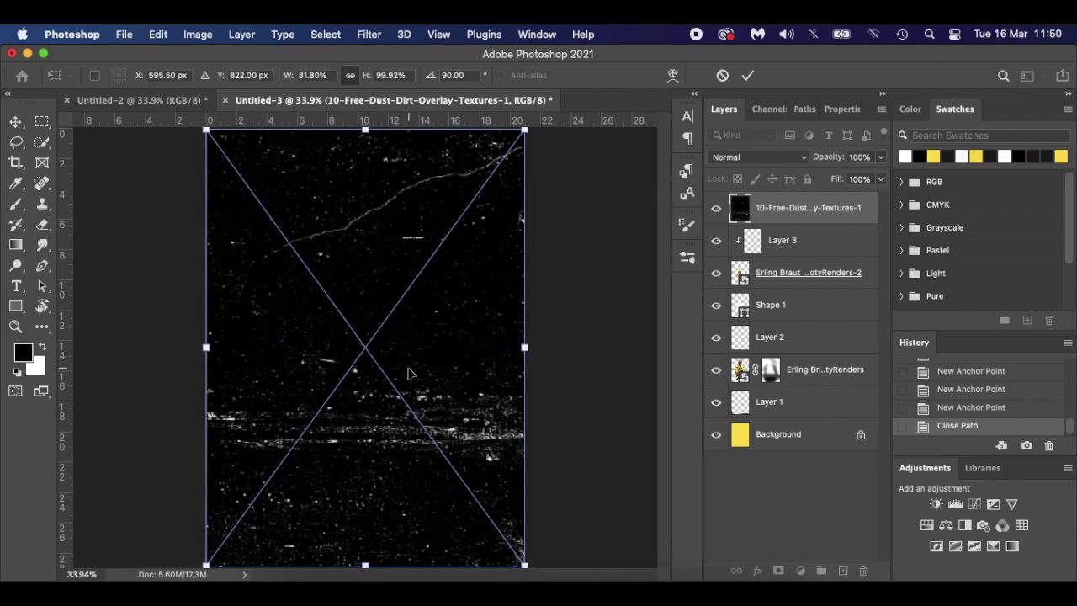
pyautogui.press('Return')
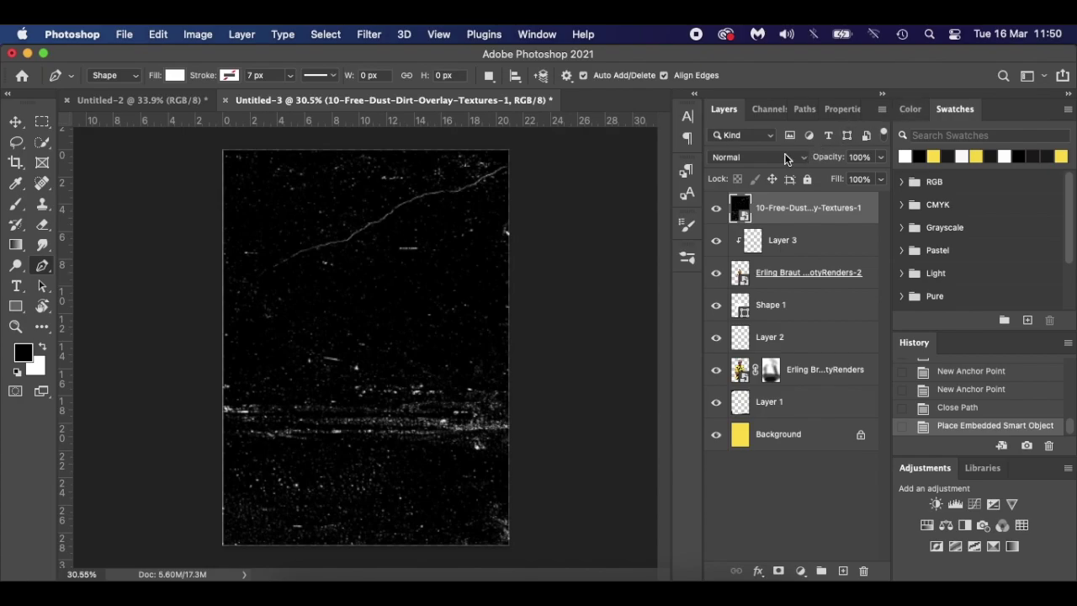
# Set the texture layer to Screen at 75% opacity and add a layer mask
pyautogui.click(786, 159)
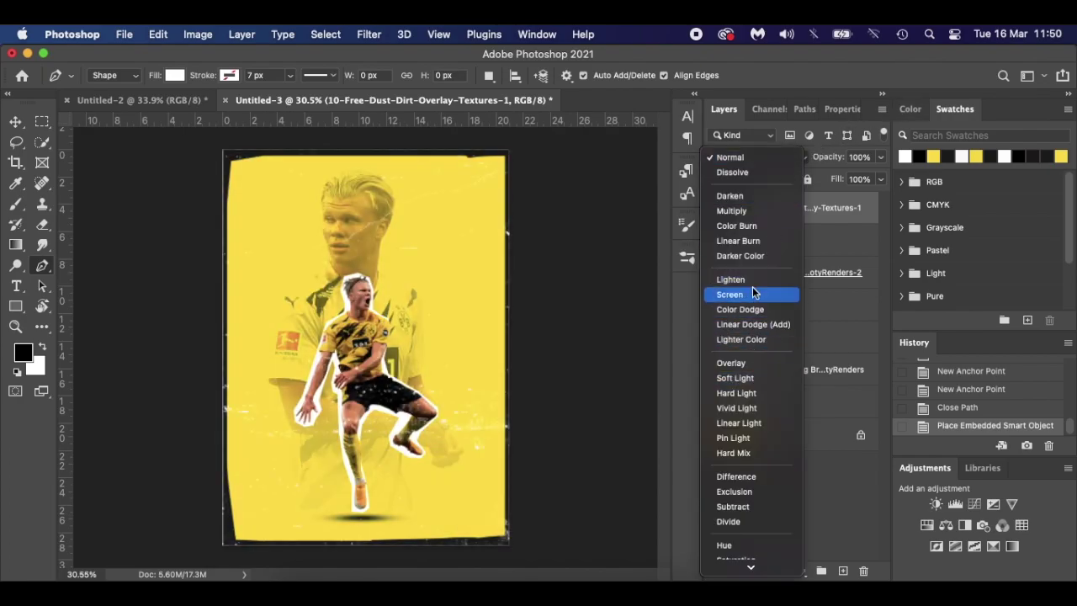
pyautogui.click(729, 295)
pyautogui.moveTo(836, 159); pyautogui.dragTo(813, 162)
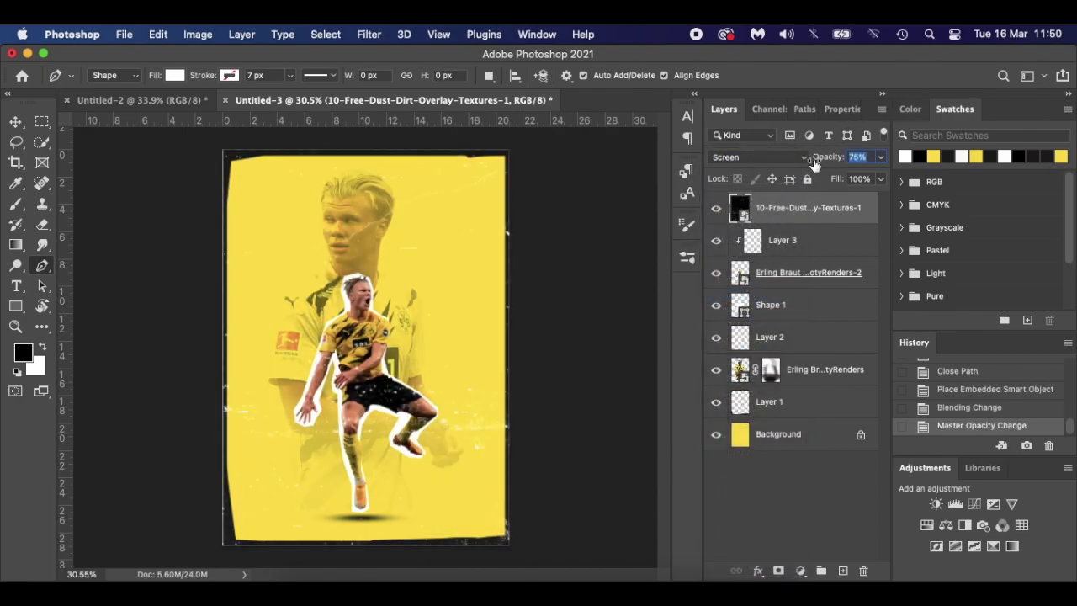
pyautogui.press('Return')
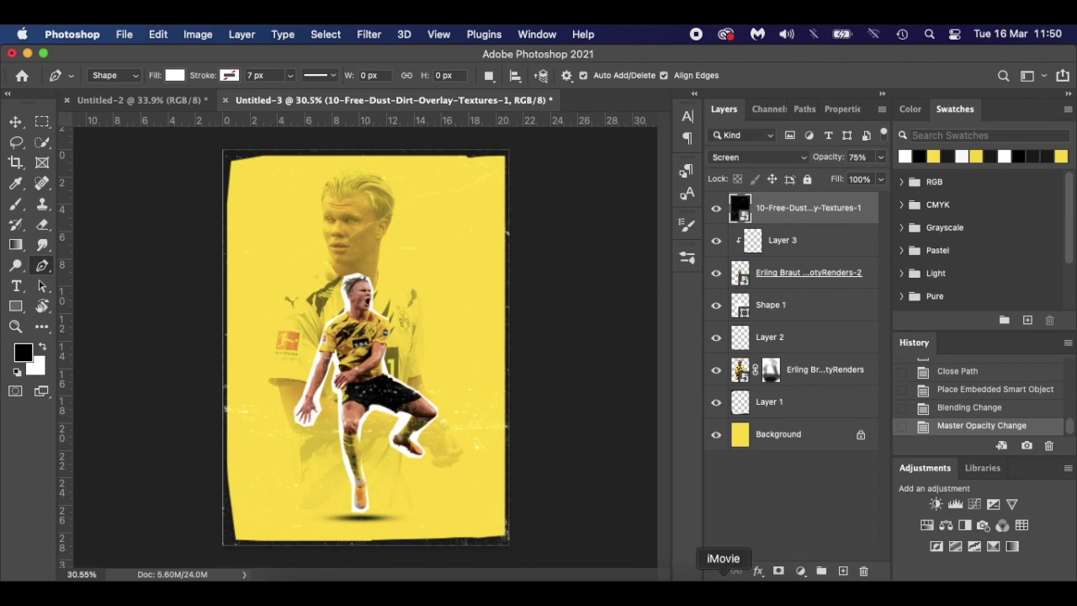
pyautogui.click(778, 570)
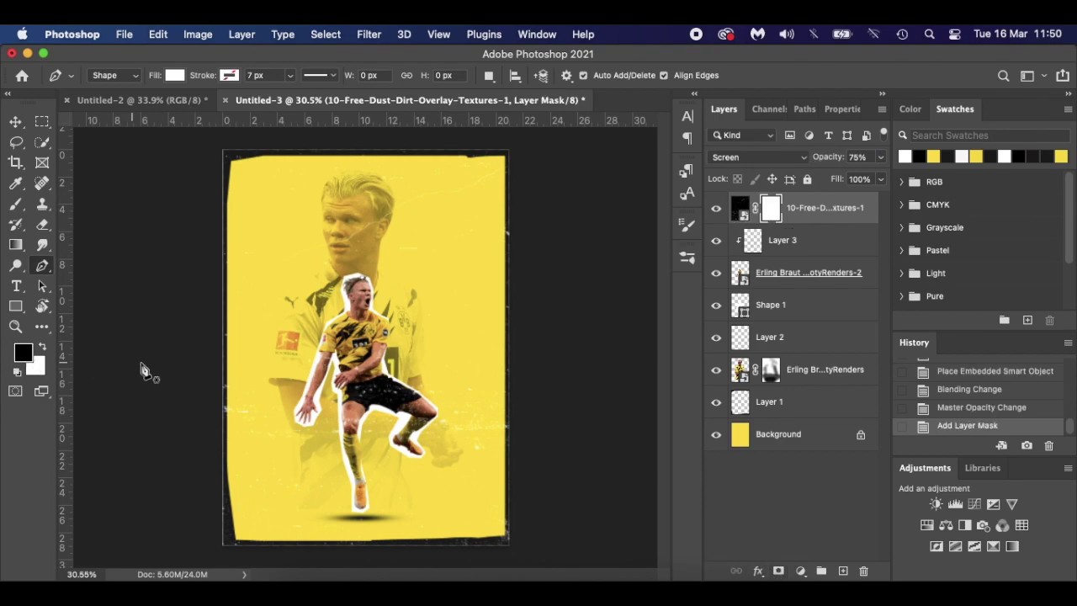
# Mask the dust off the player using a size 100 brush at 68% opacity, 59% flow
pyautogui.press('b')
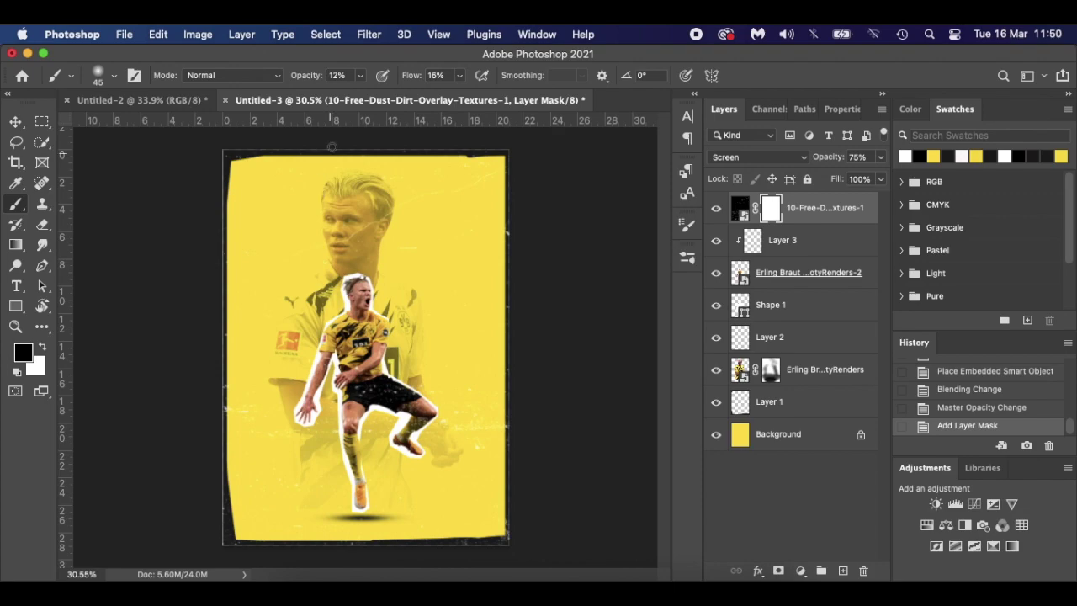
pyautogui.moveTo(305, 78); pyautogui.dragTo(345, 77)
pyautogui.moveTo(415, 80); pyautogui.dragTo(448, 84)
pyautogui.press(']')
pyautogui.press(']')
pyautogui.press(']')
pyautogui.press(']')
pyautogui.moveTo(410, 414); pyautogui.dragTo(412, 427)
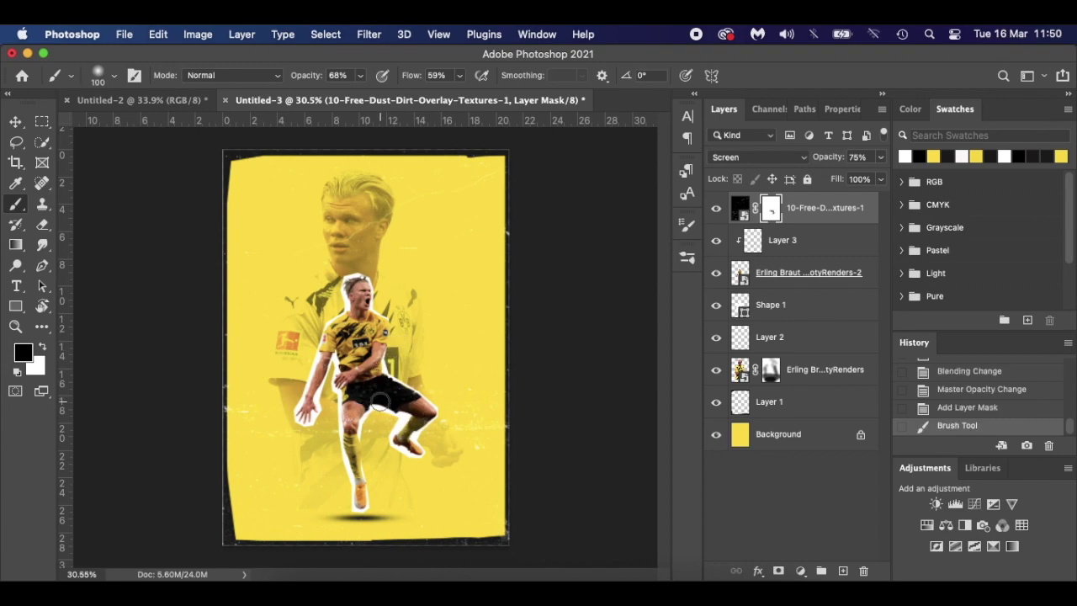
pyautogui.moveTo(373, 396)
pyautogui.mouseDown()
pyautogui.moveTo(360, 344)
pyautogui.moveTo(362, 358)
pyautogui.mouseUp()
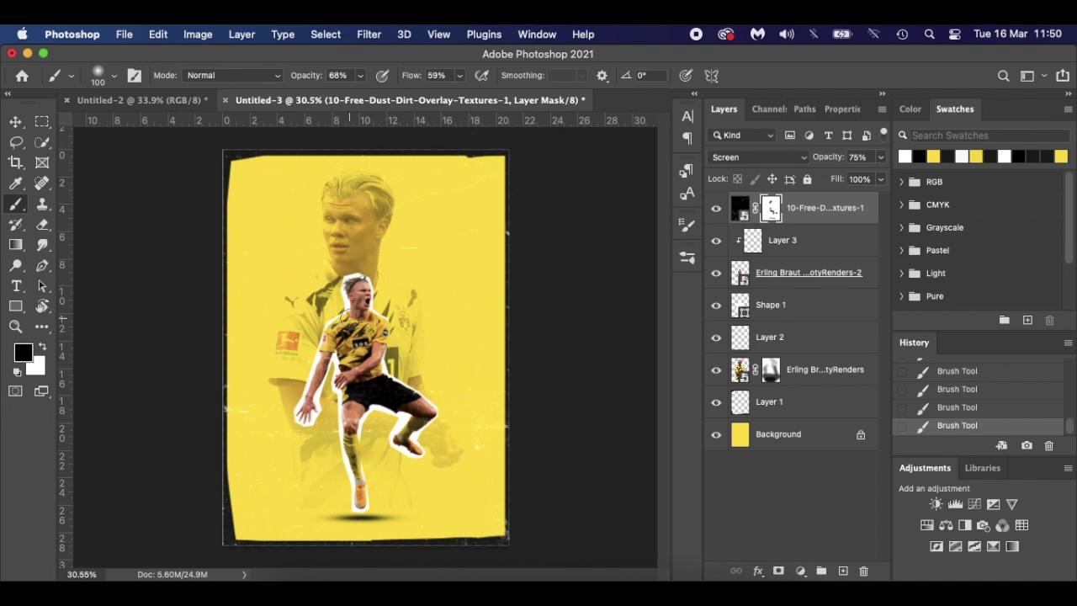
pyautogui.press('Return')
pyautogui.click(16, 122)
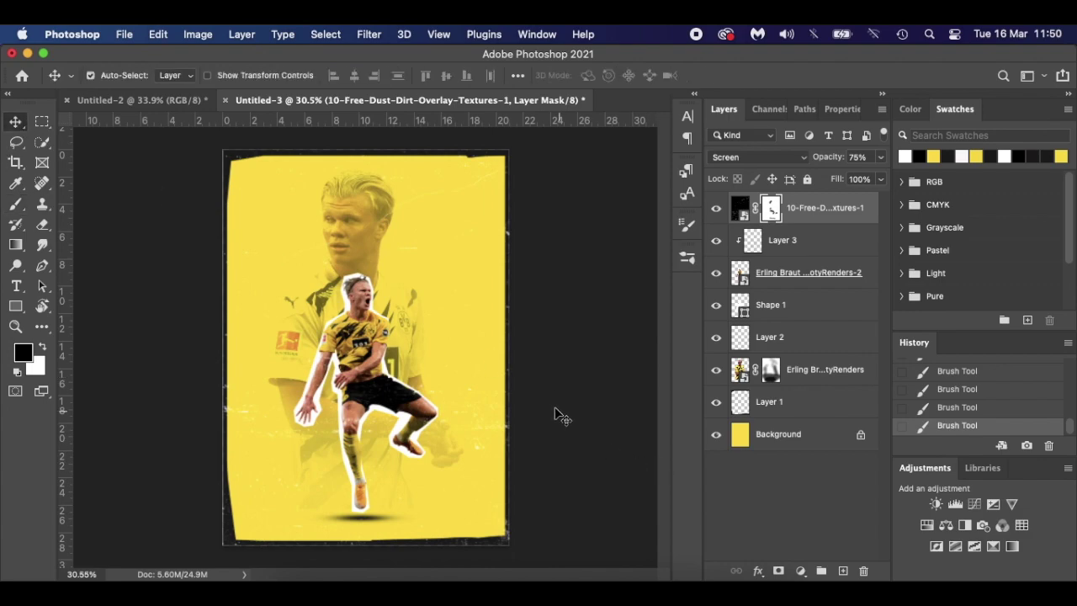